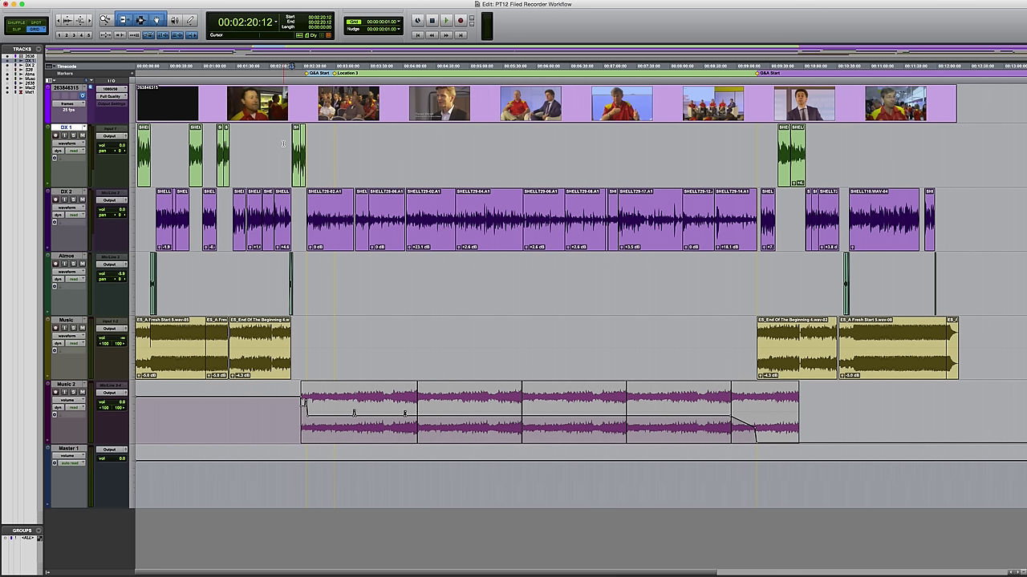
Play the PT12 Field Recorder Workflow session with the picture running in the video window.
key(space)
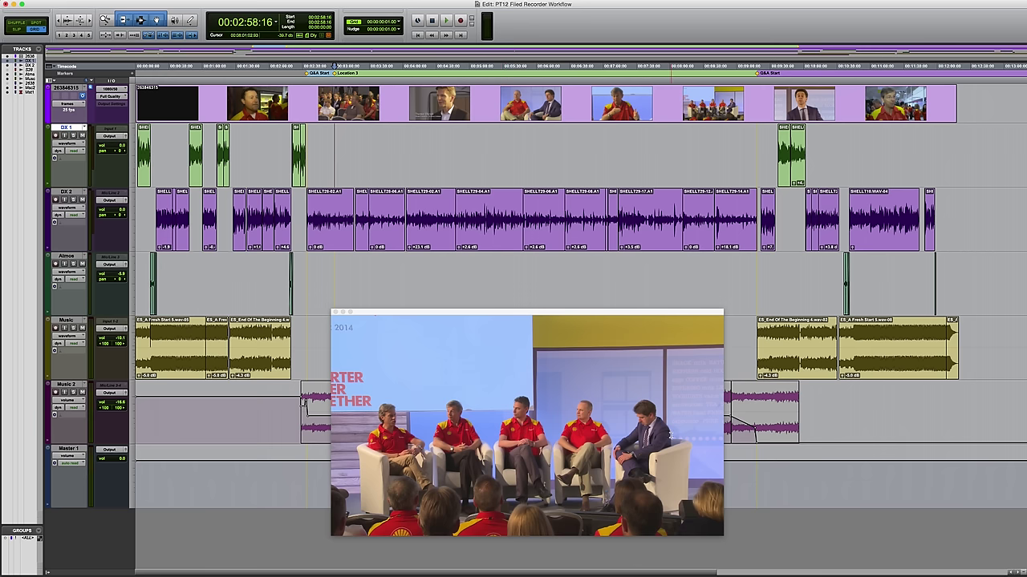
Place the playhead in the DX 2 dialogue near 00:05:00 and play it through about 00:05:05.
click(425, 265)
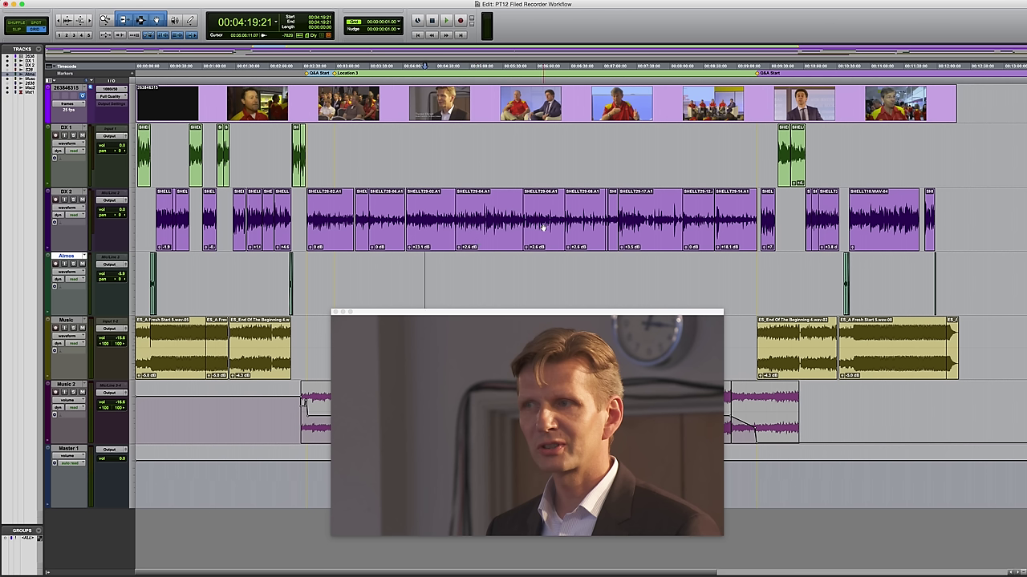
click(357, 206)
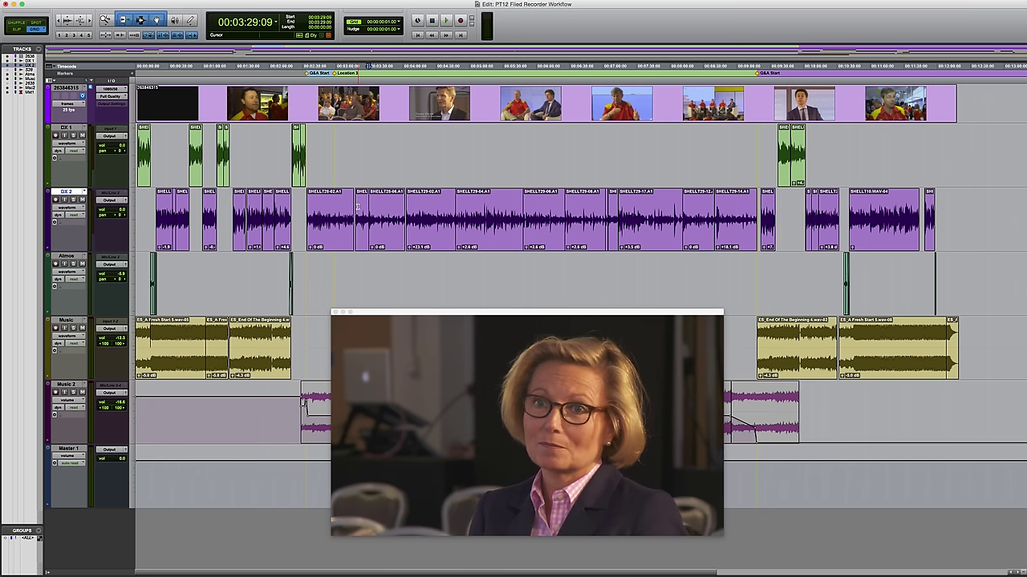
click(470, 205)
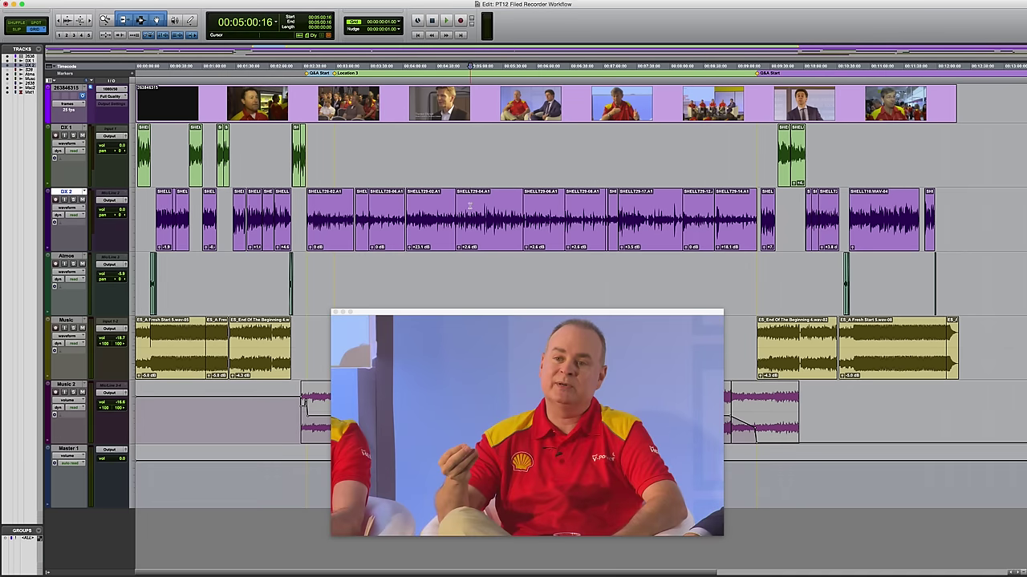
key(space)
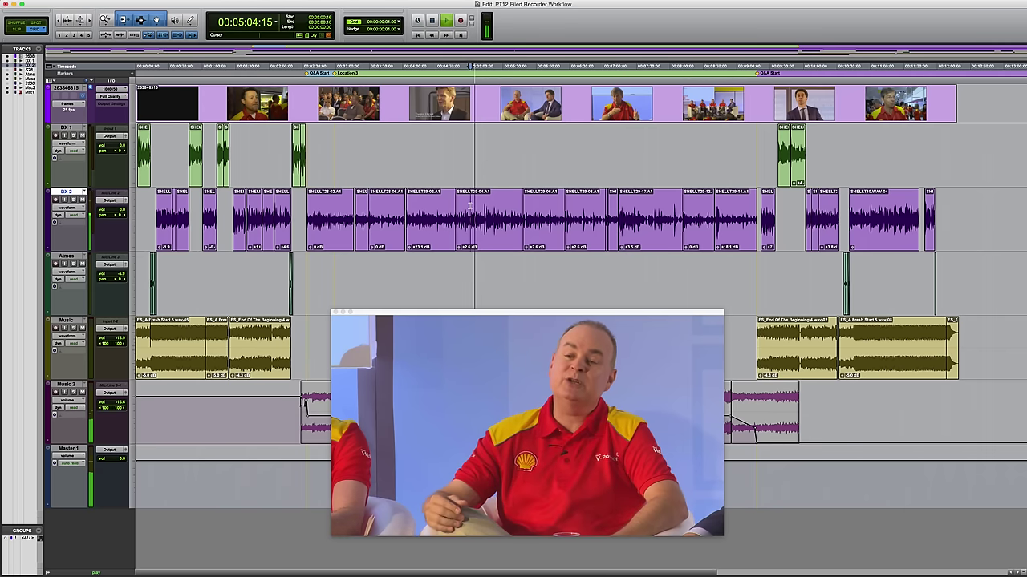
key(space)
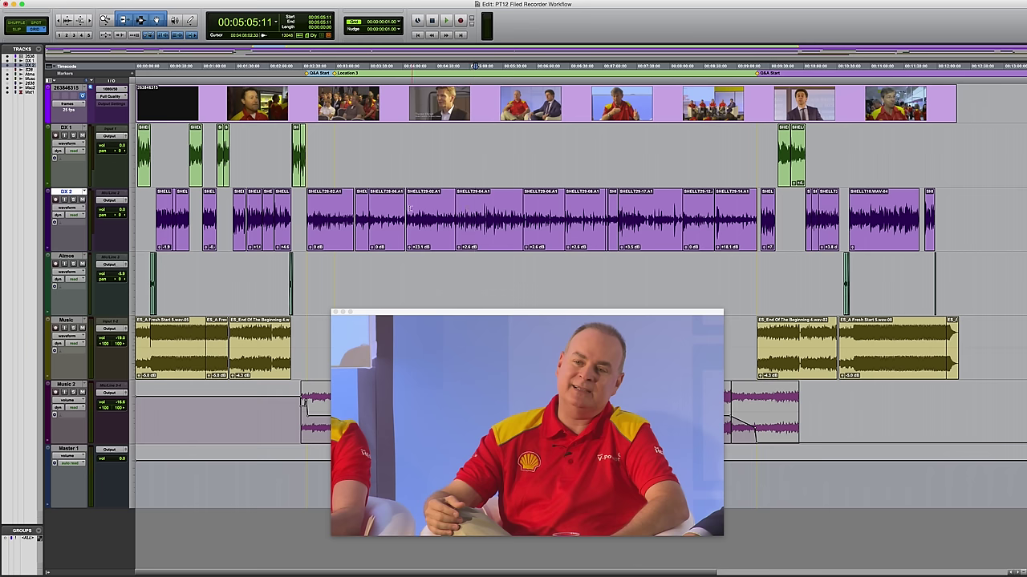
Select the SHELLT29-02.A1 clip on DX 2, play it with picture, then stop and deselect.
double_click(407, 206)
click(407, 206)
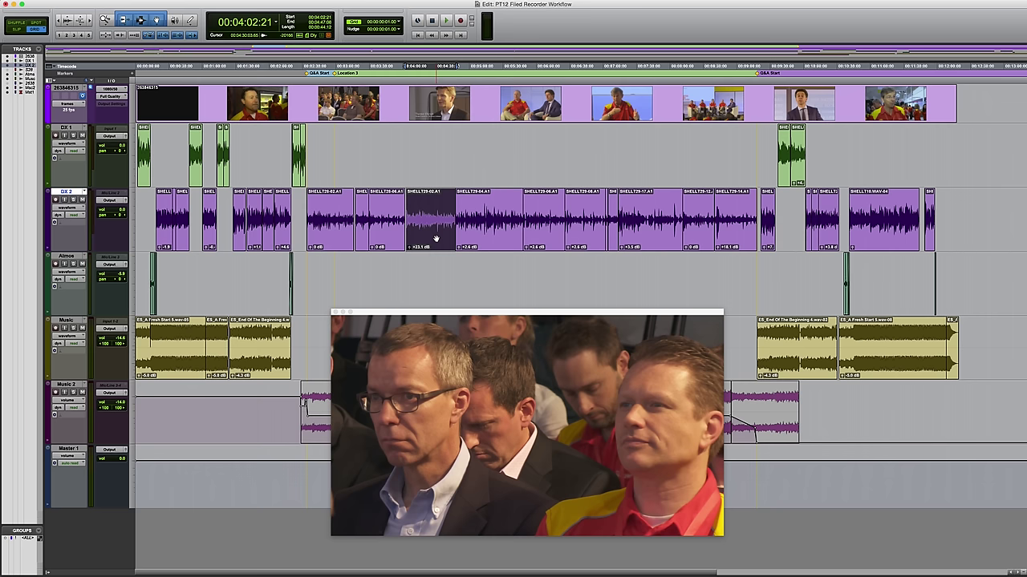
key(space)
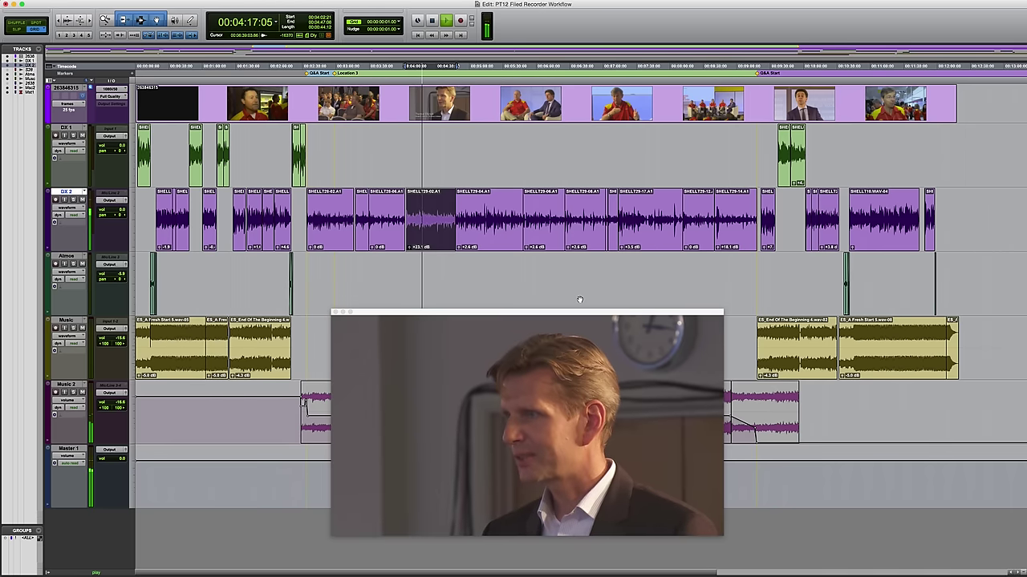
click(448, 172)
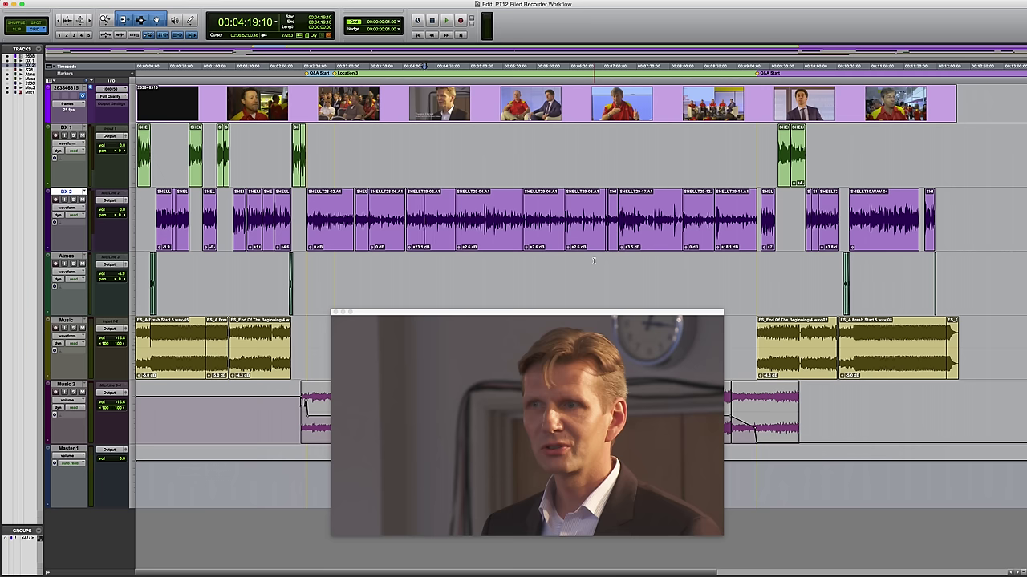
Set the playhead to 00:05:20:12 and zoom the timeline in around it.
key(super+bracketright)
scroll(699, 264, right, 2)
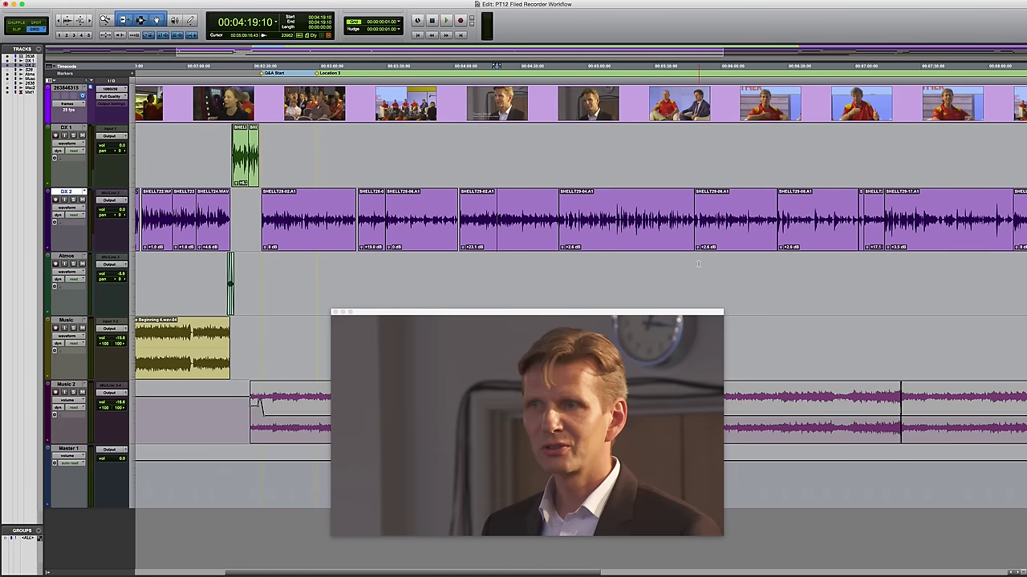
key(super+bracketleft)
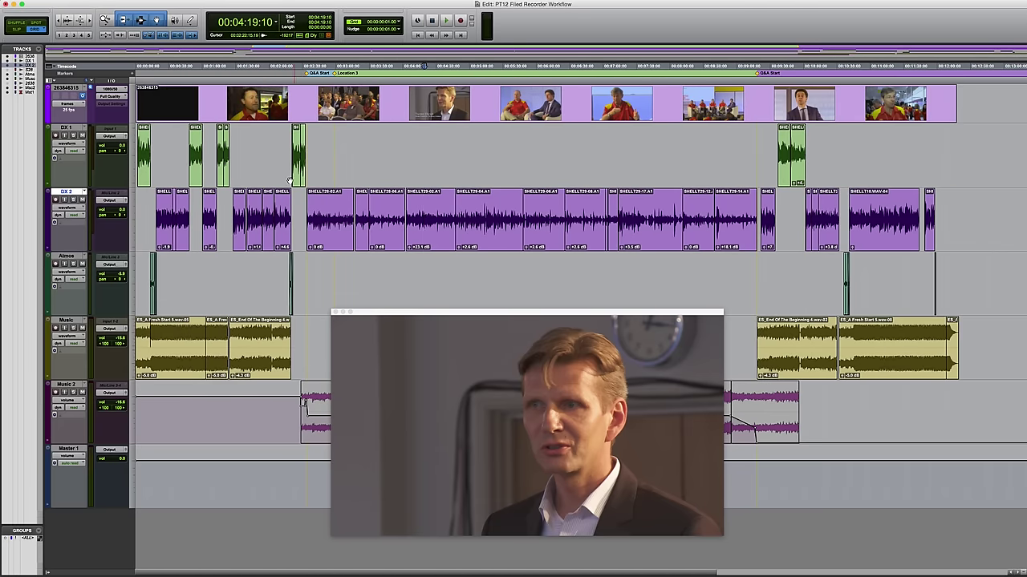
click(313, 205)
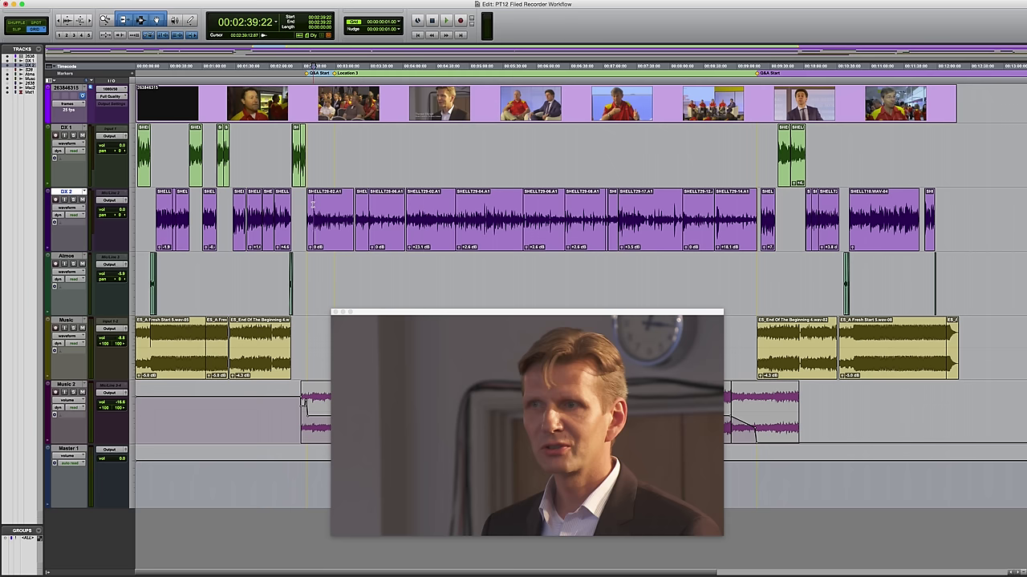
click(737, 215)
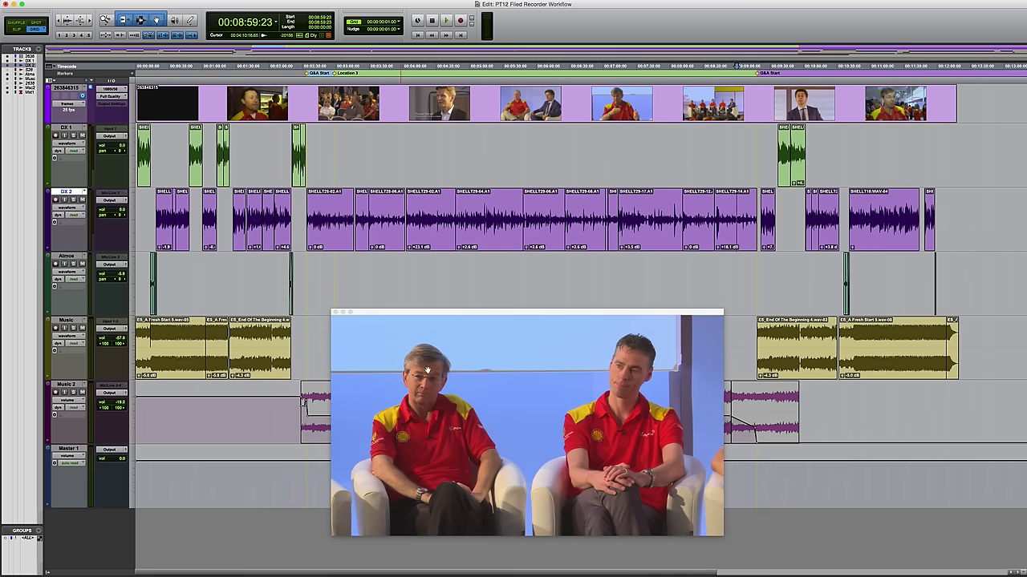
click(491, 268)
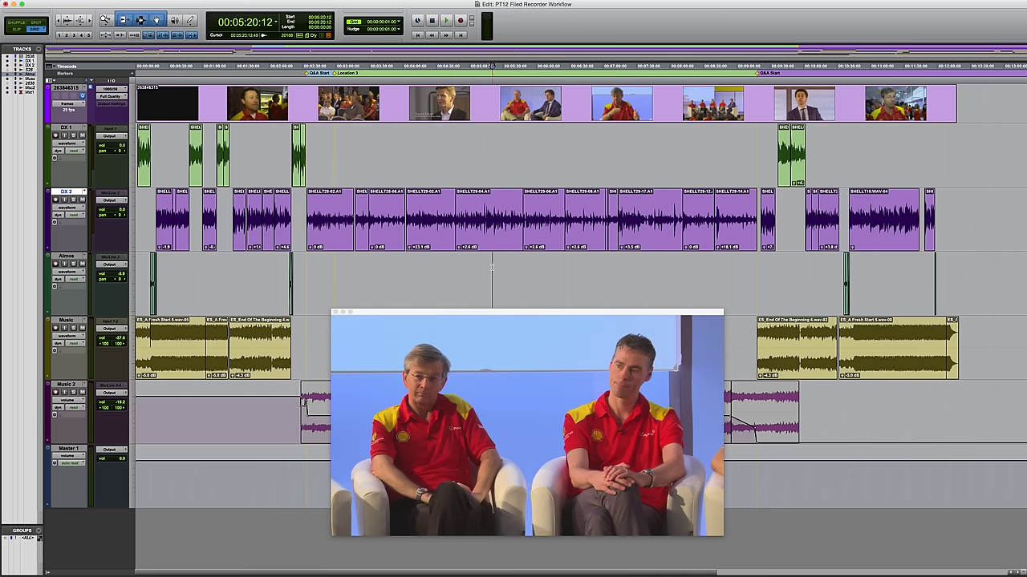
key(super+bracketright)
scroll(214, 145, right, 3)
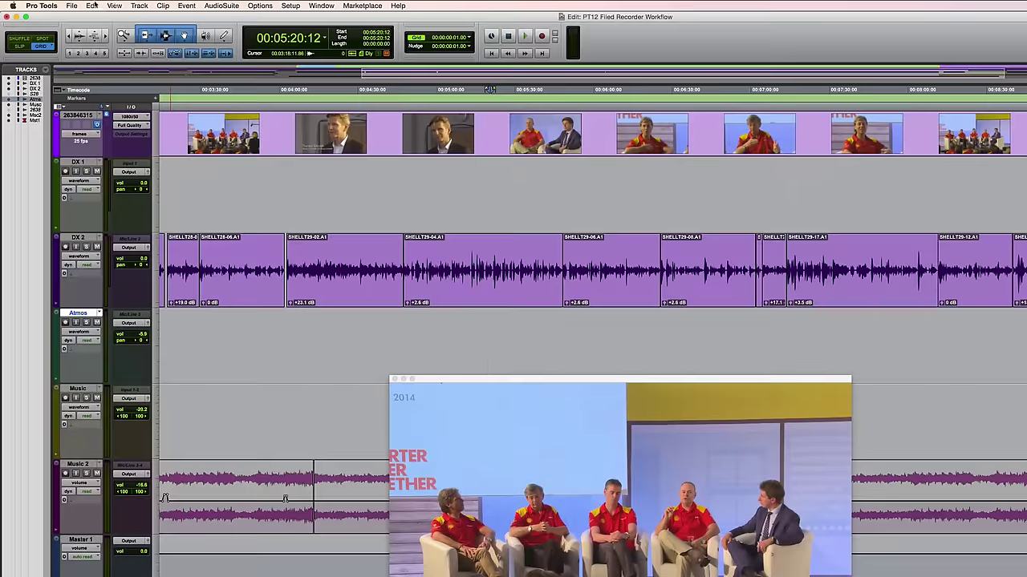
Turn on Channel Name and Scene And Take clip labels from the View > Clip menu.
click(114, 6)
mouse_move(126, 70)
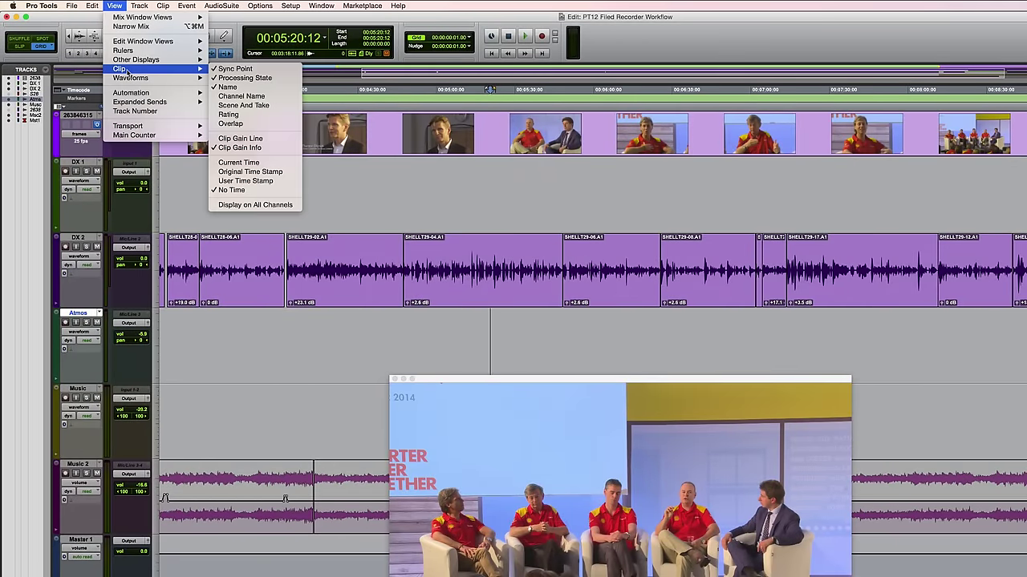
click(272, 97)
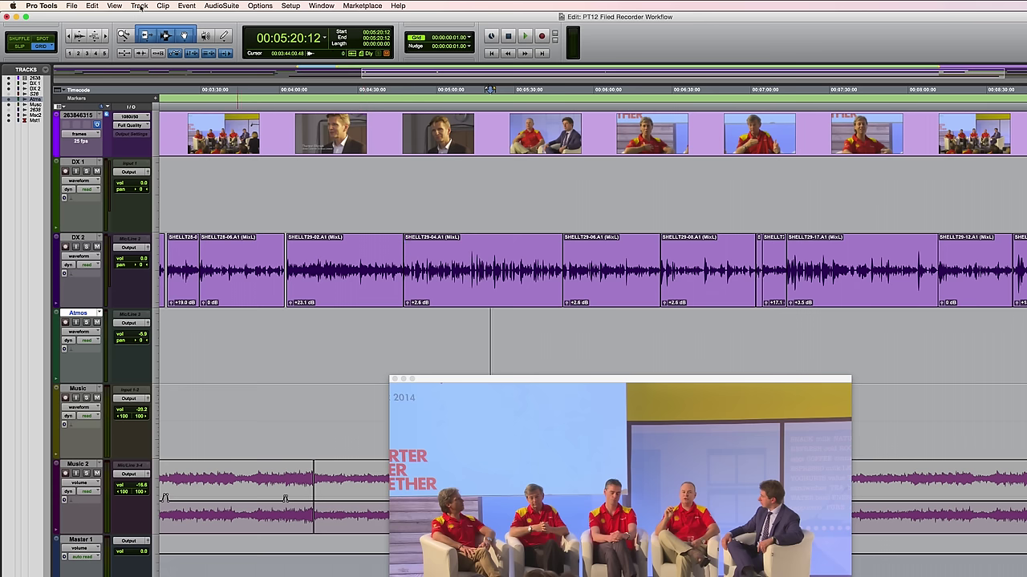
click(114, 5)
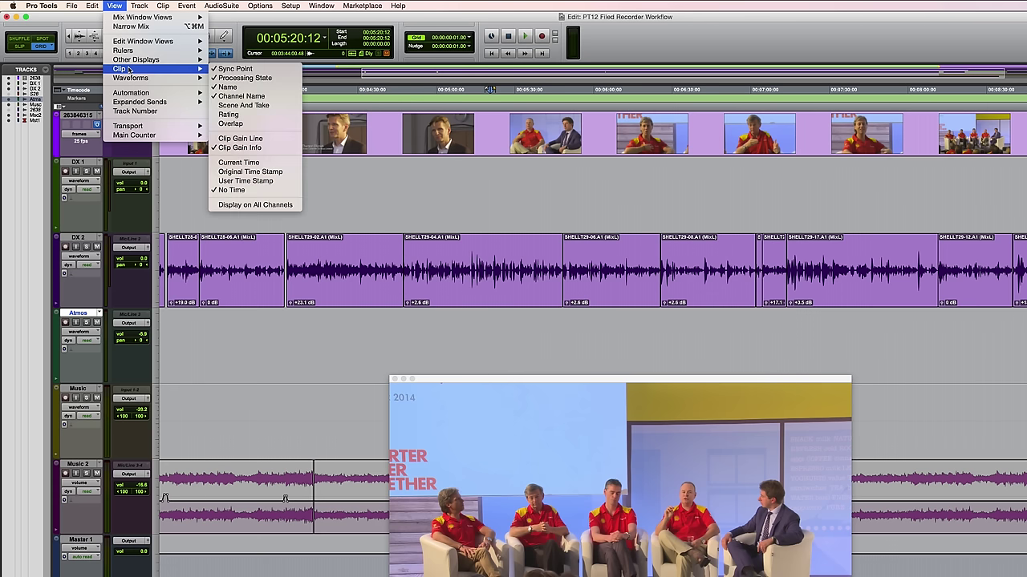
click(288, 107)
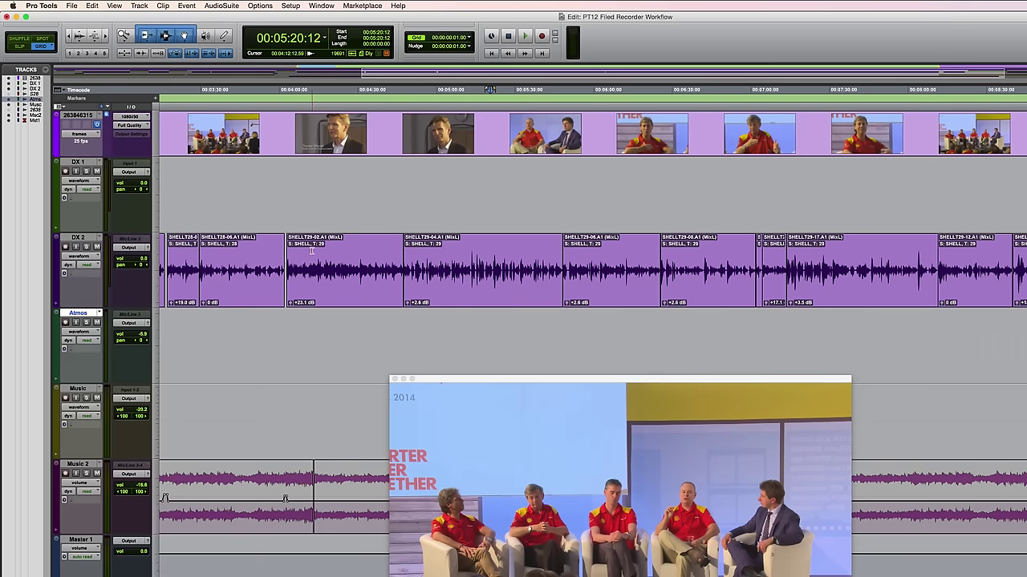
scroll(591, 290, left, 3)
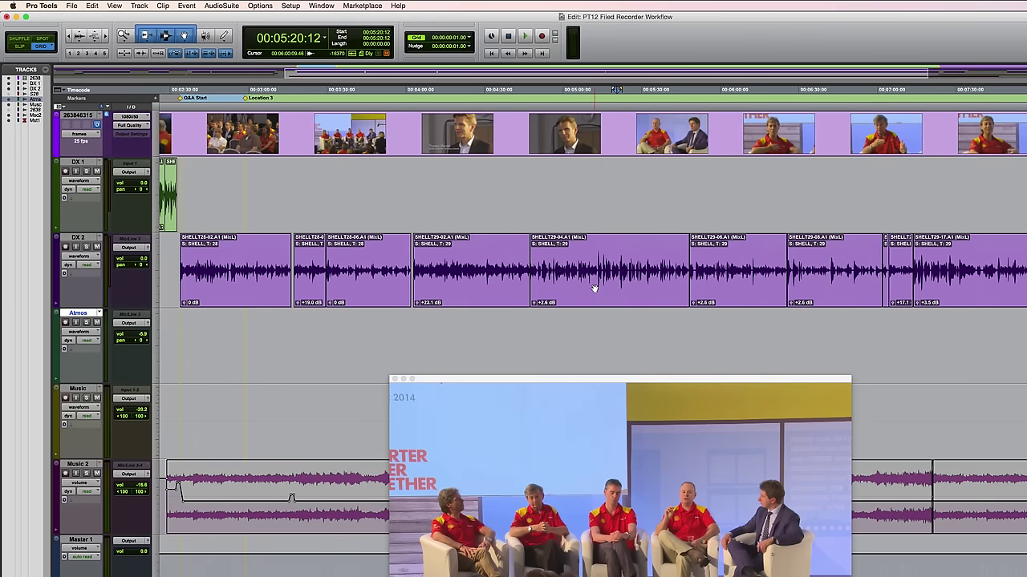
scroll(429, 257, right, 3)
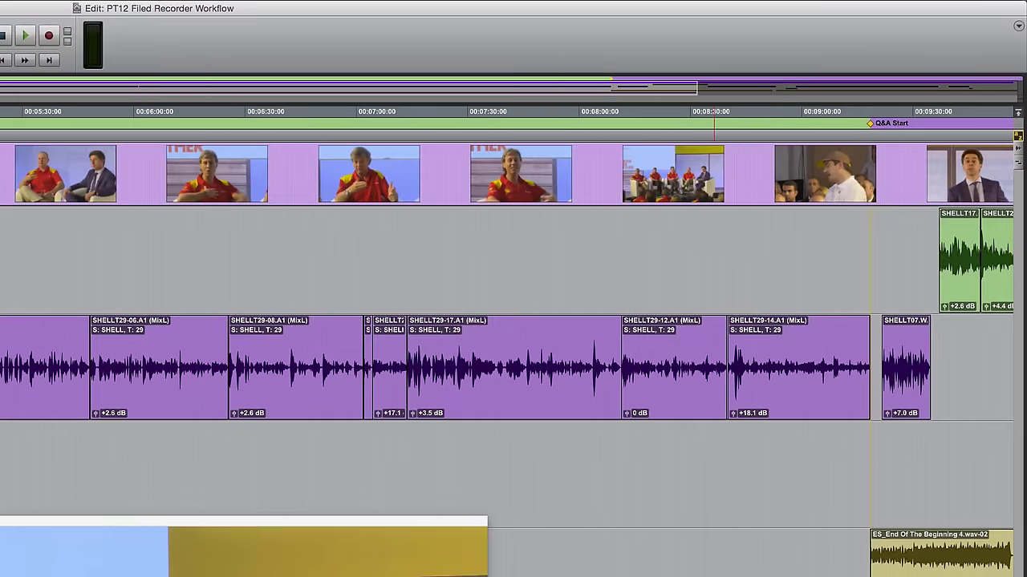
Show the Clips list, dismiss its options menu, and start playback to review the dialogue.
key(super+alt+l)
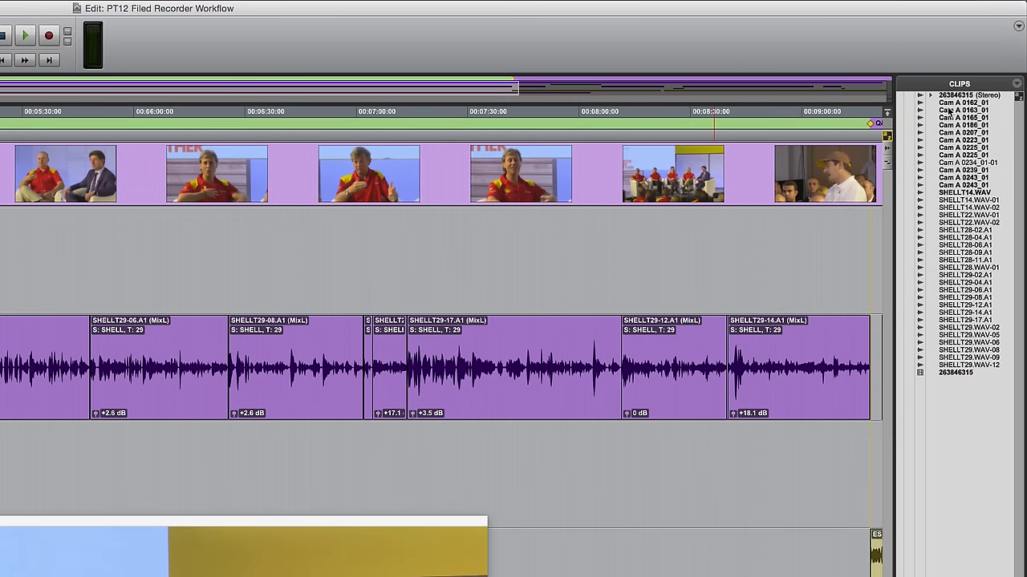
click(1018, 84)
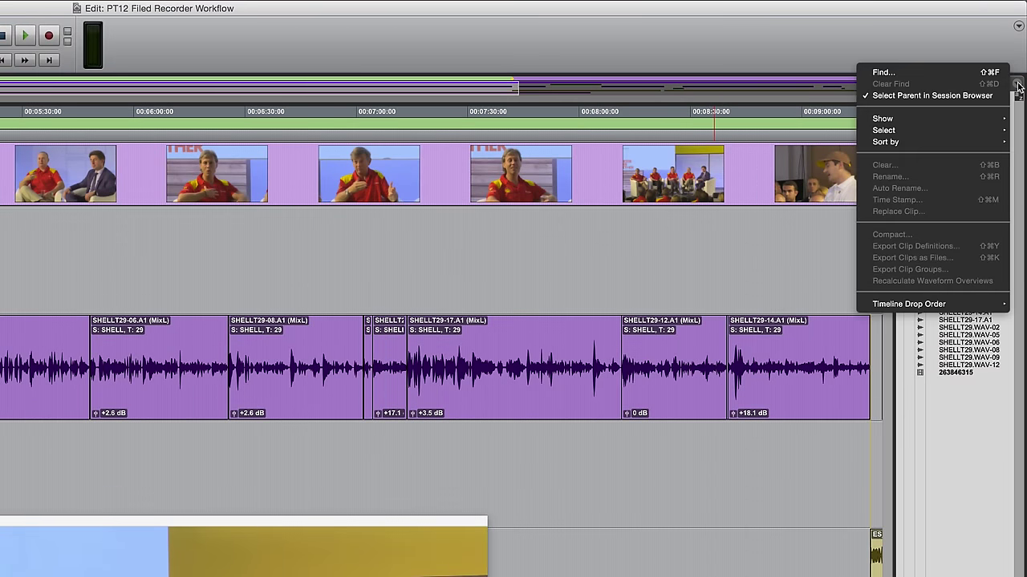
mouse_move(891, 118)
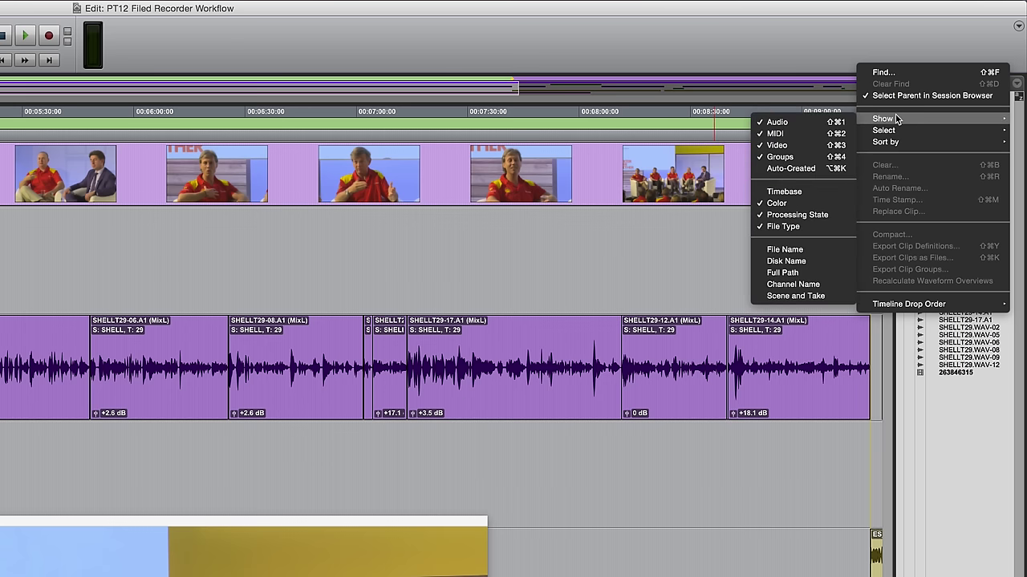
click(822, 296)
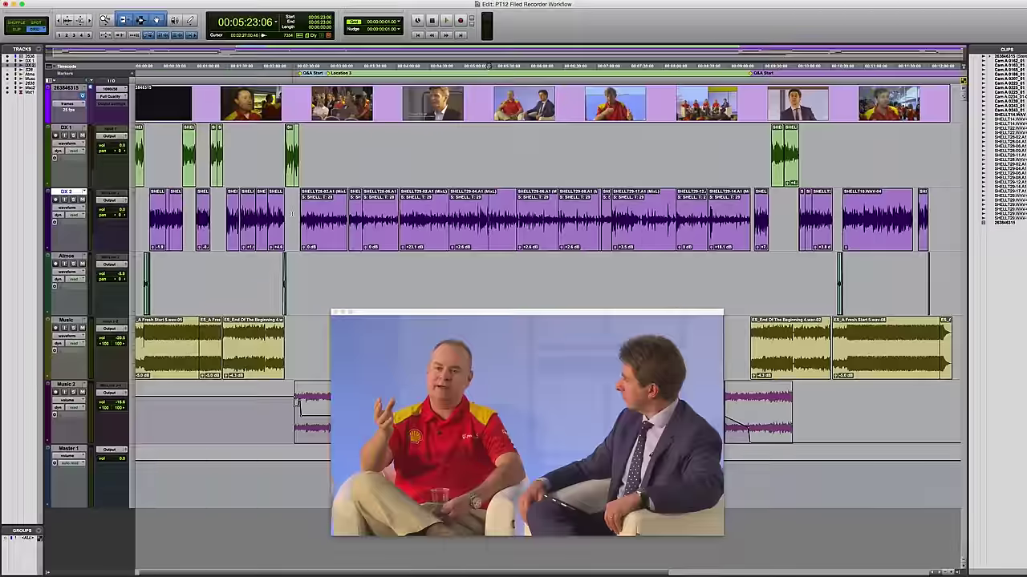
key(space)
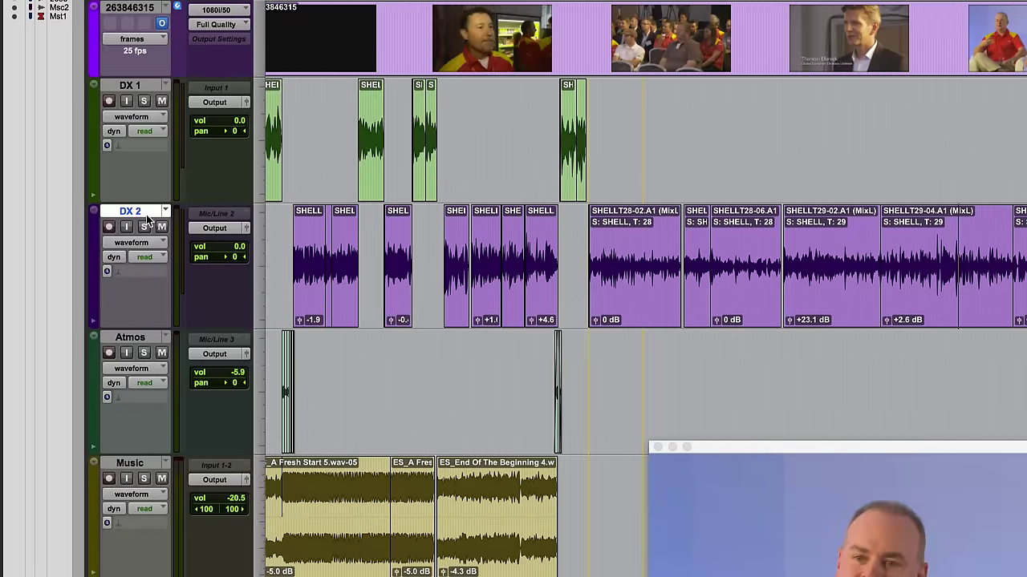
Enable Field Recorder Guide Track on DX 2 and confirm it is ticked.
right_click(139, 210)
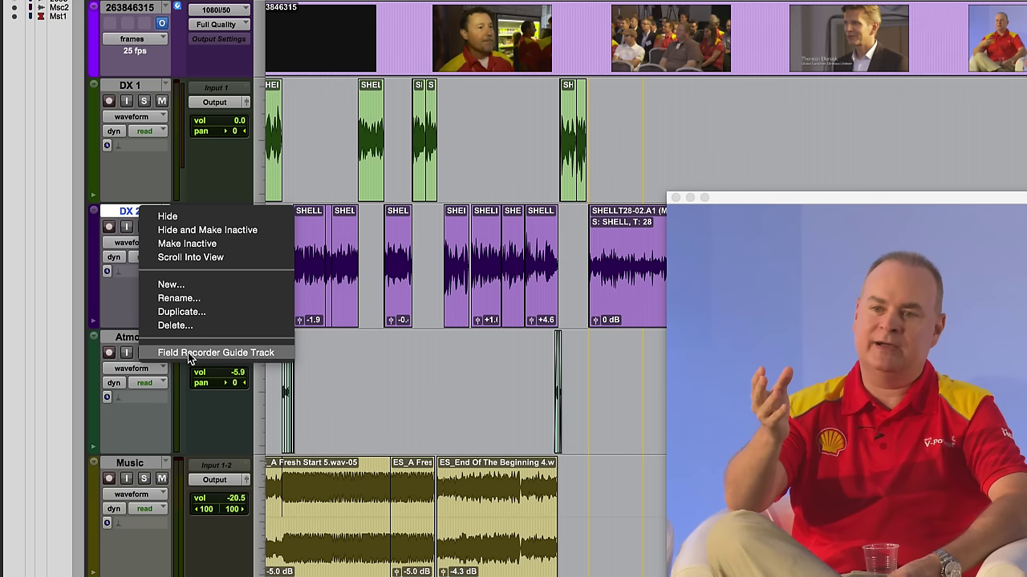
click(284, 355)
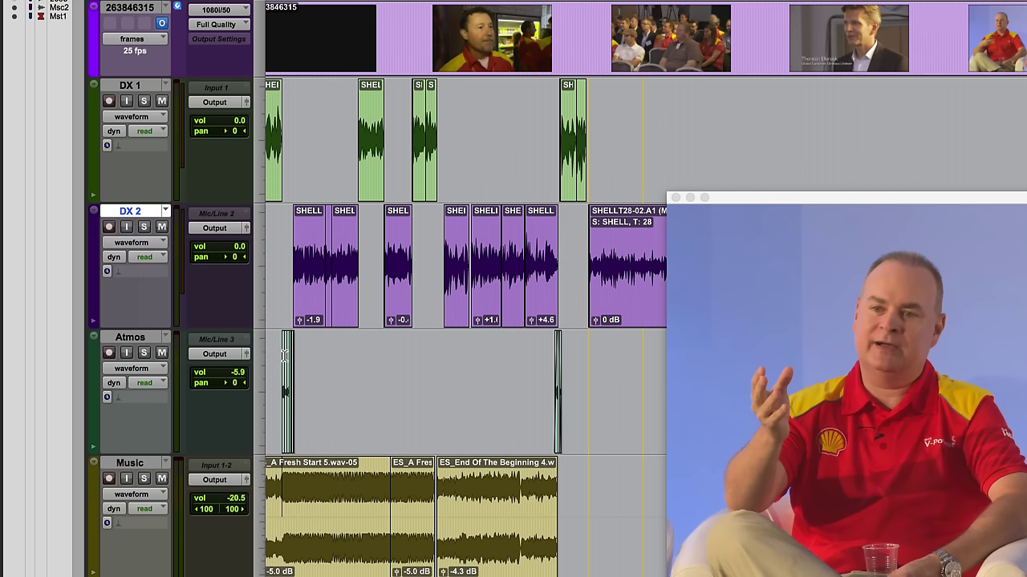
right_click(131, 214)
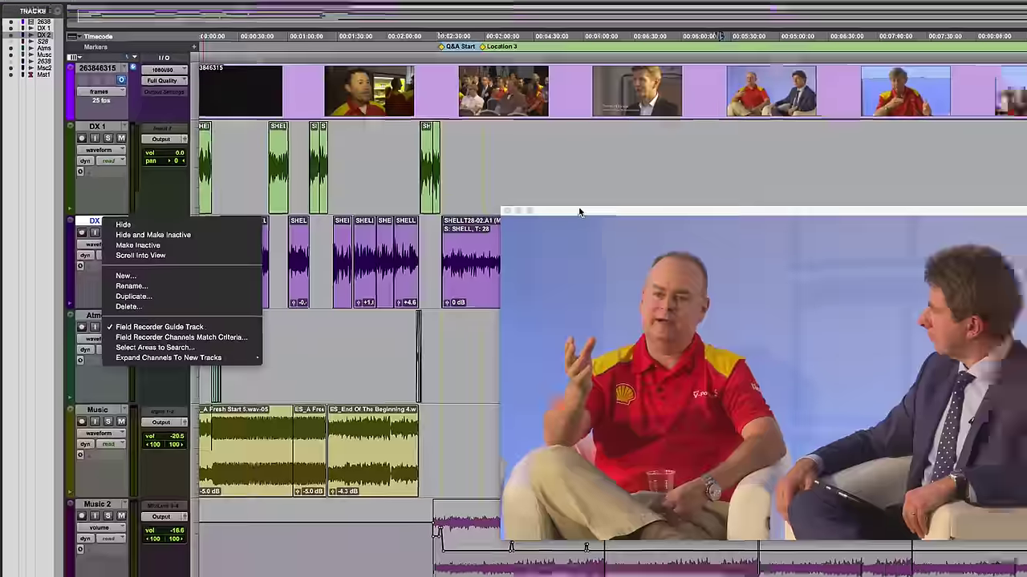
Select DX 2 clips SHELLT28-02.A1 through SHELLT29-14.A1 and hide the video window with Cmd-9.
click(708, 206)
drag(708, 206, 710, 313)
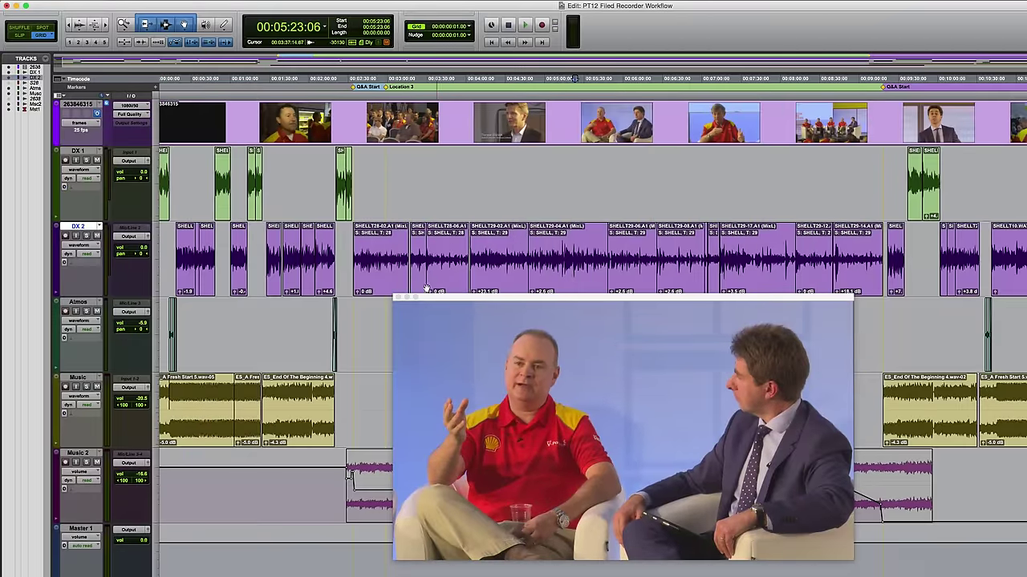
click(385, 264)
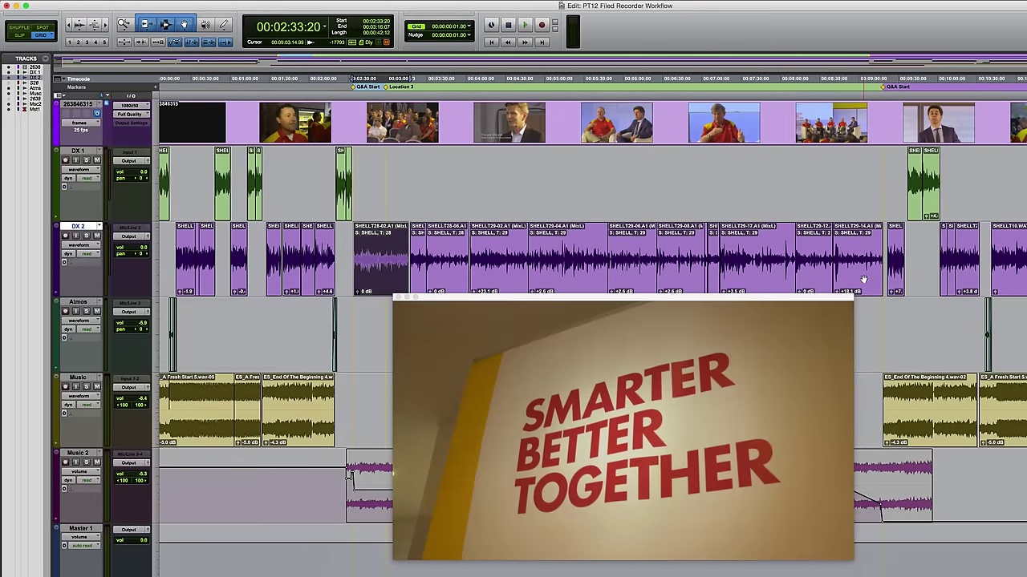
shift+click(863, 281)
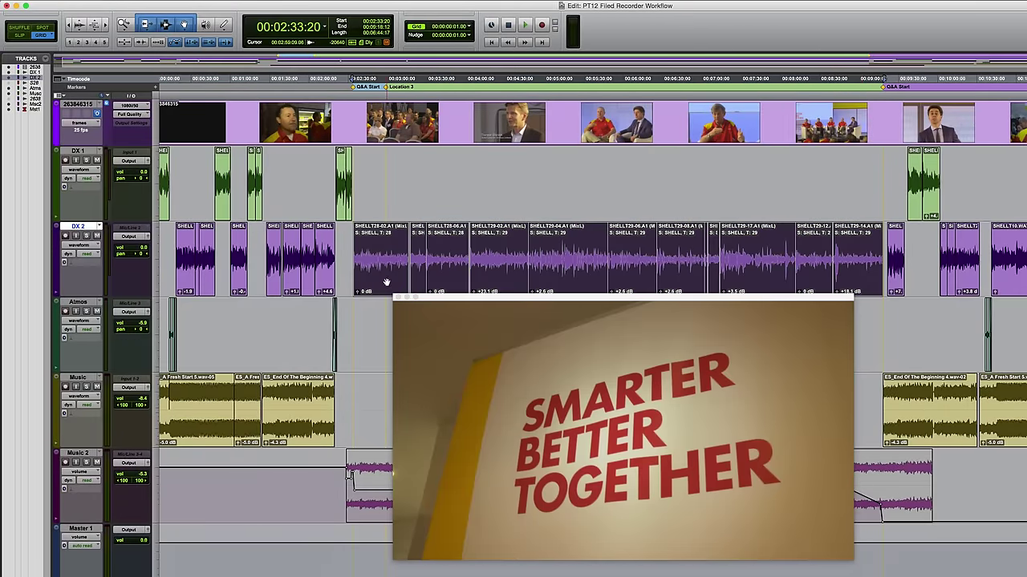
key(super+9)
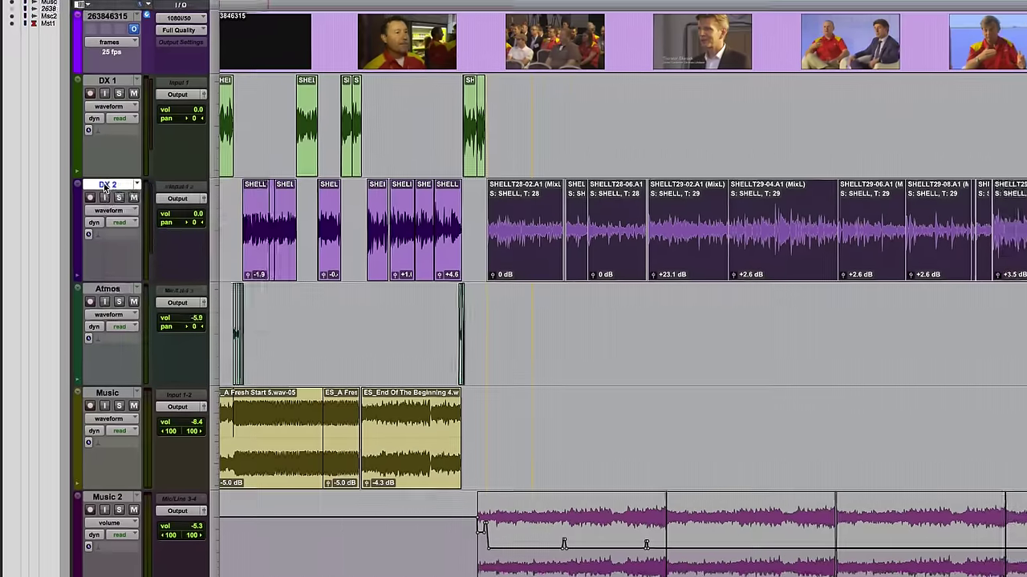
right_click(105, 187)
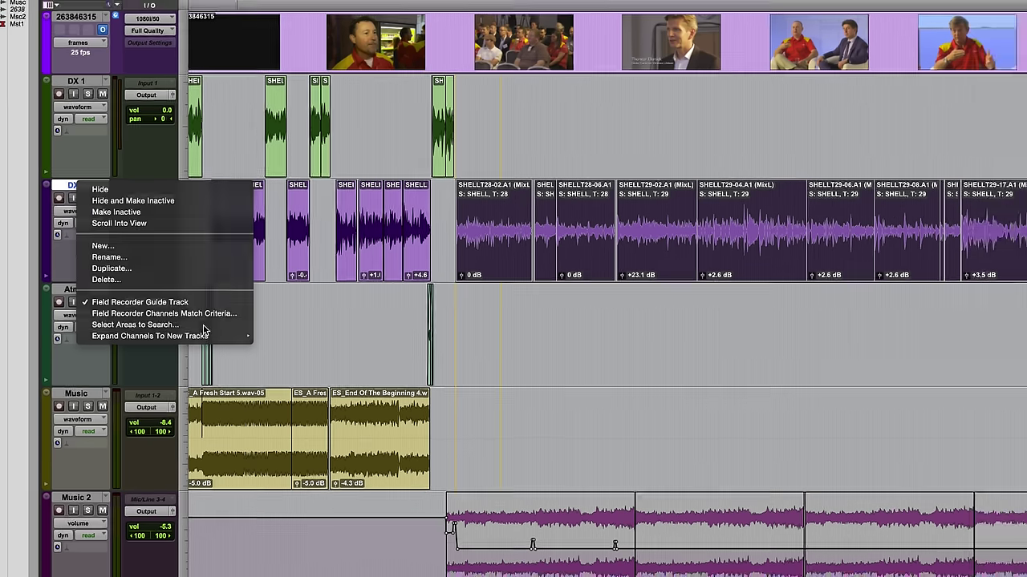
Add the session's Location Audio folder as a field recorder search area, then save and index it.
click(204, 326)
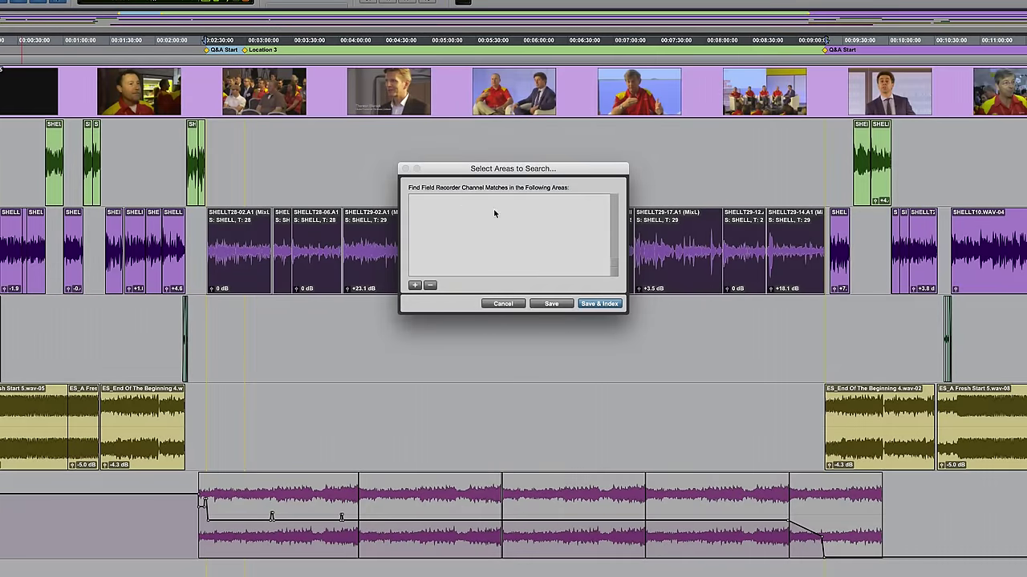
click(415, 286)
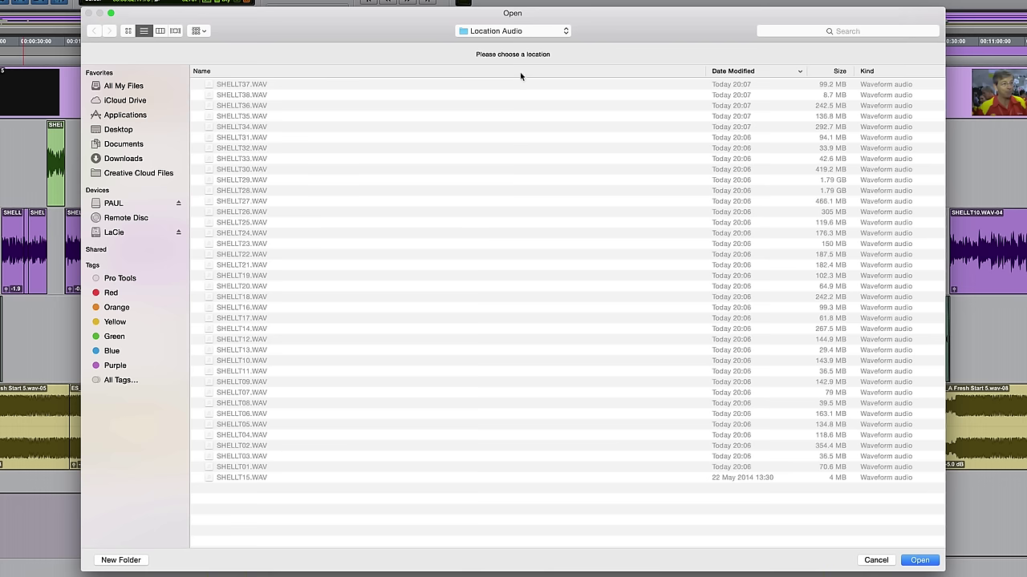
click(503, 32)
click(498, 40)
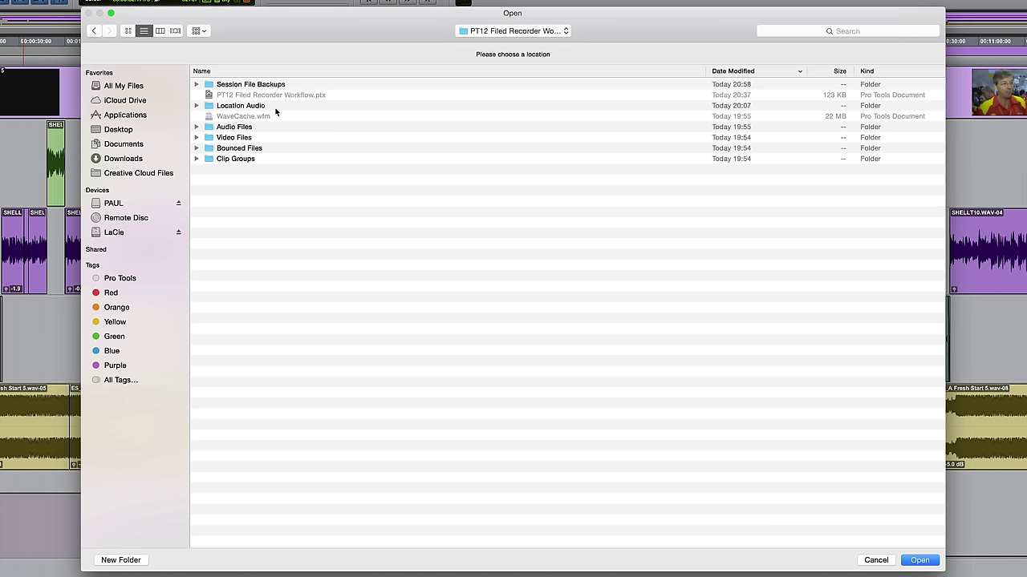
click(195, 107)
click(194, 106)
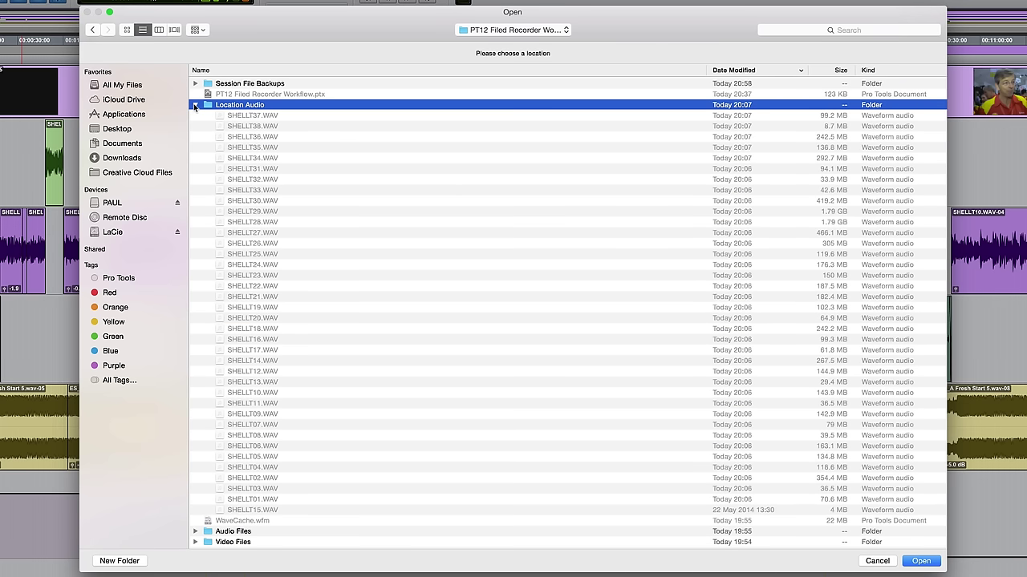
click(195, 106)
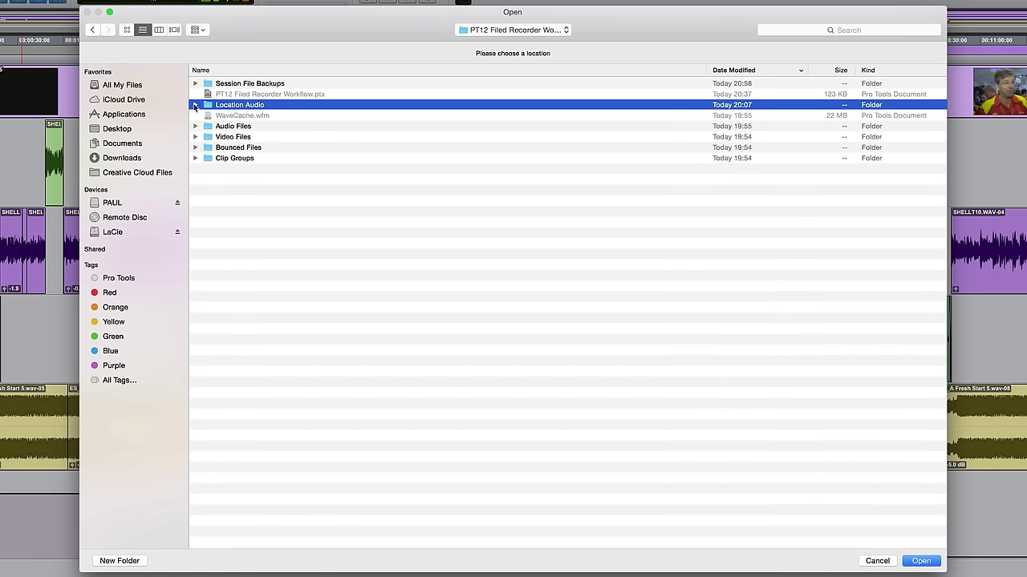
click(922, 562)
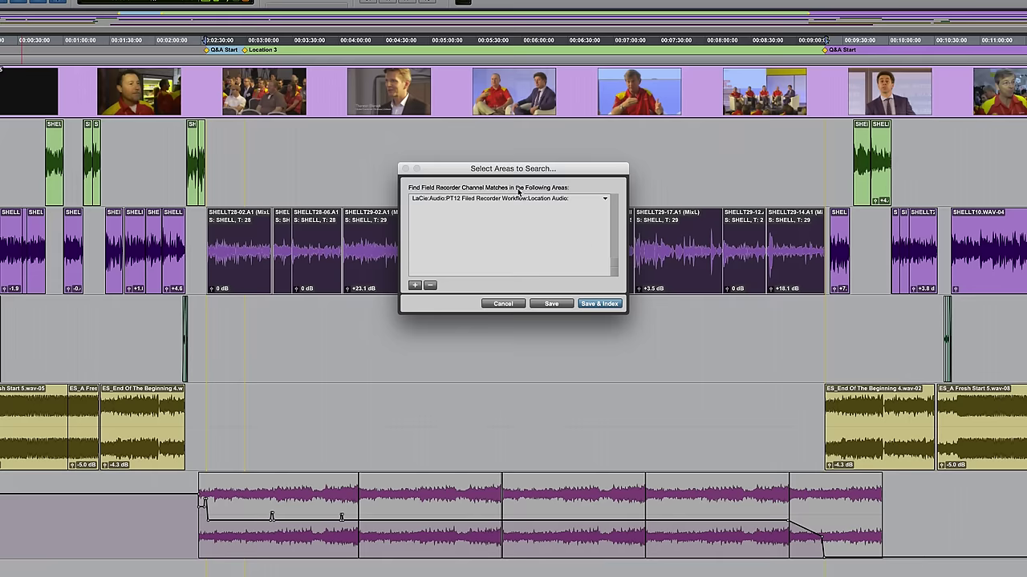
click(600, 305)
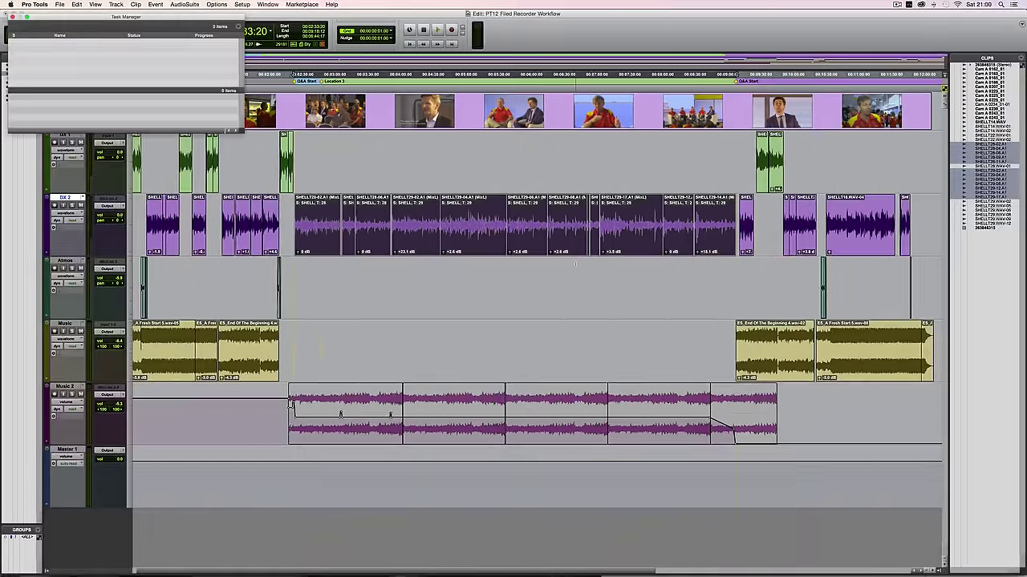
key(alt+apostrophe)
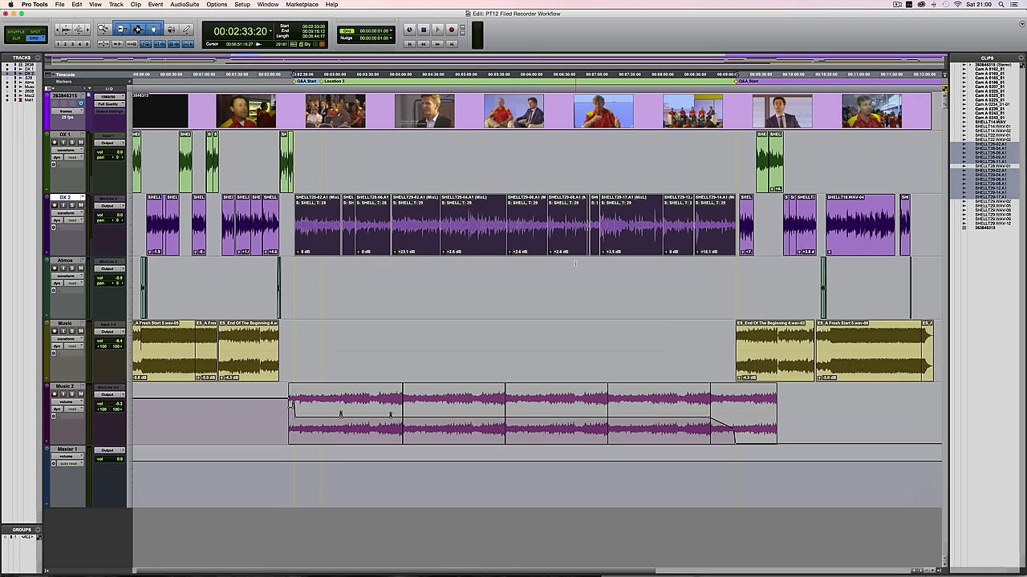
Open the workspace browser and review the Location Audio files' channel, scene, take and date columns.
key(alt+i)
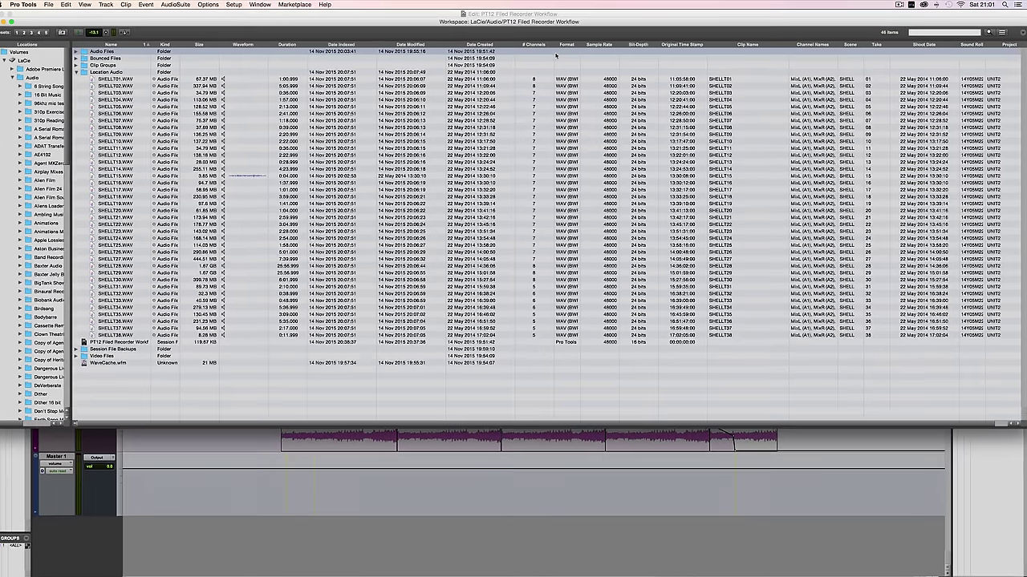
scroll(615, 211, right, 2)
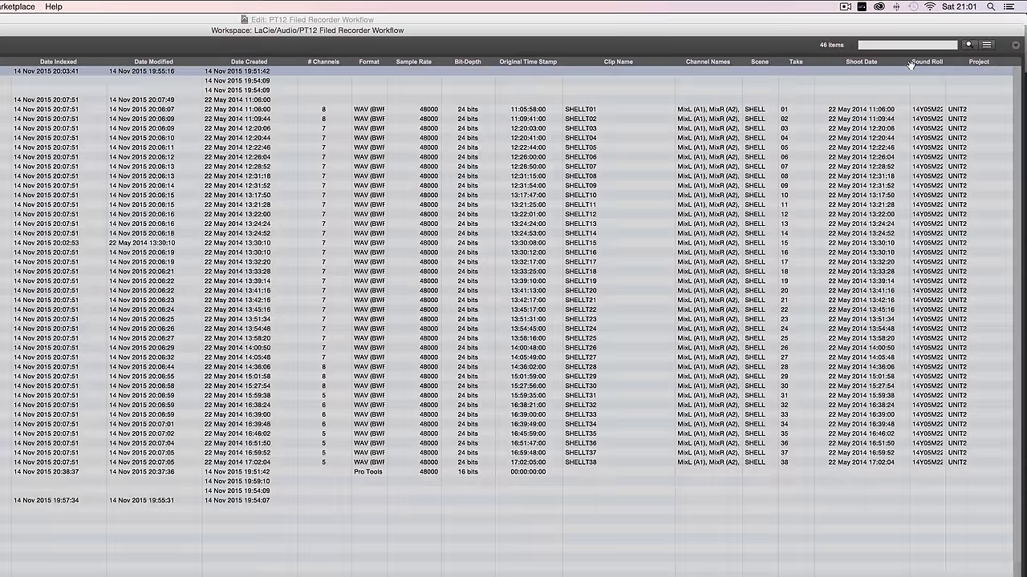
right_click(856, 64)
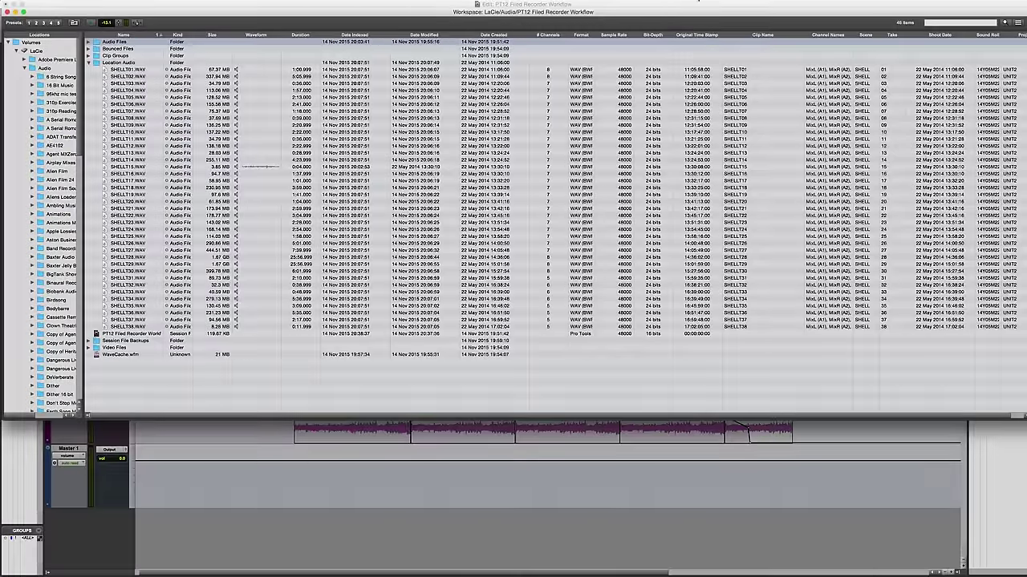
Close the workspace browser and bring up DX 2's Field Recorder Channels Match Criteria dialog.
key(super+w)
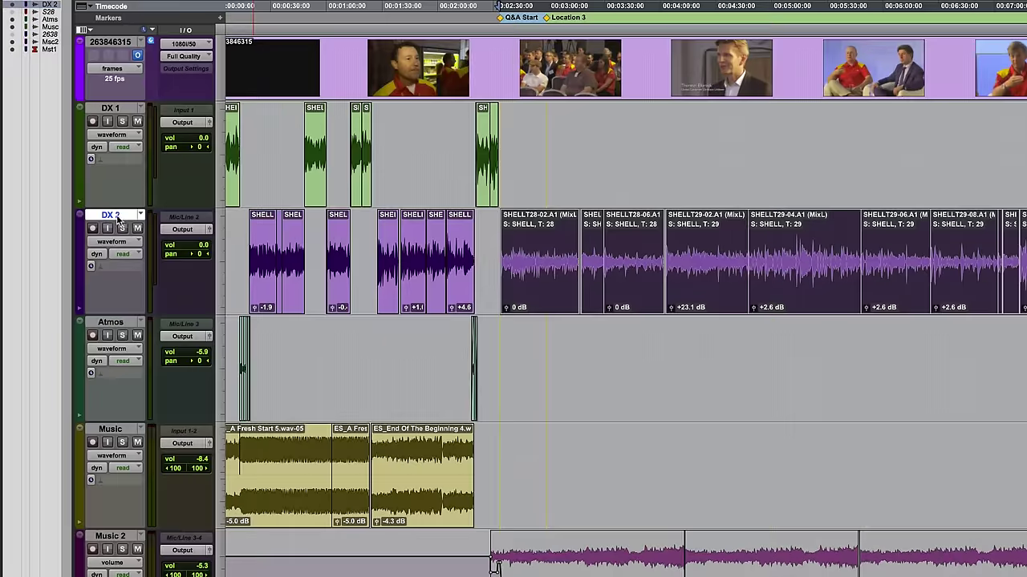
right_click(118, 219)
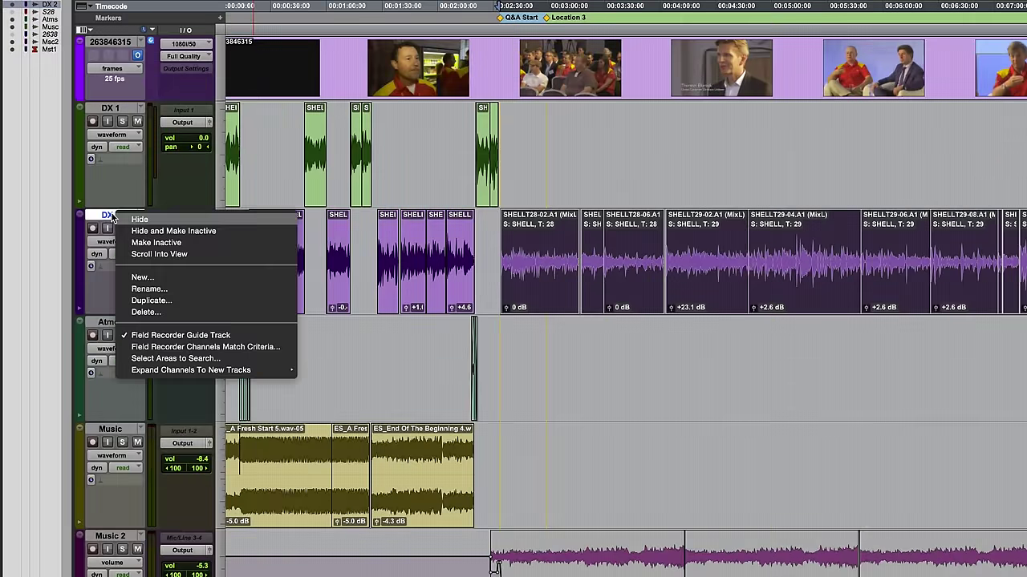
right_click(122, 215)
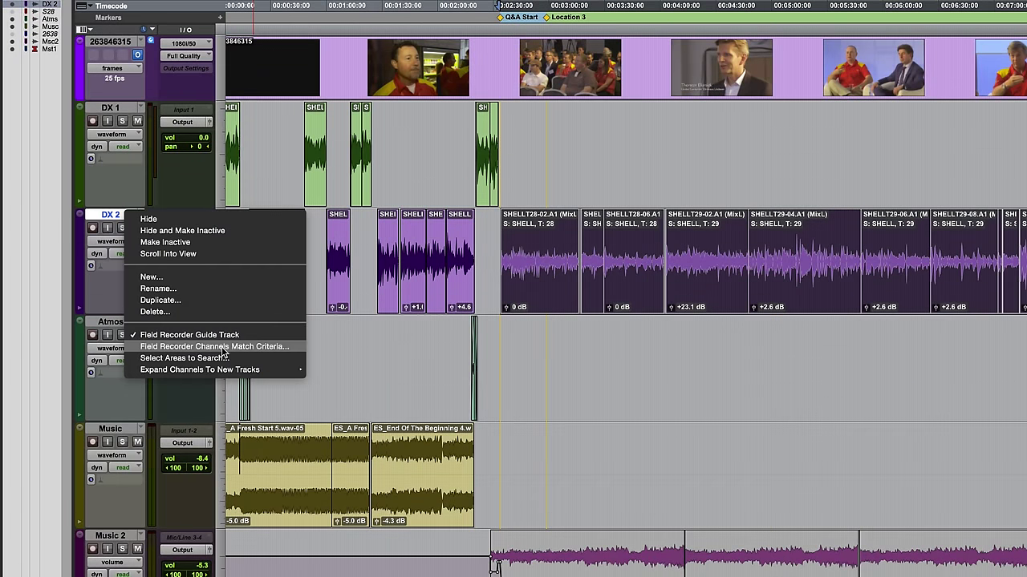
click(244, 347)
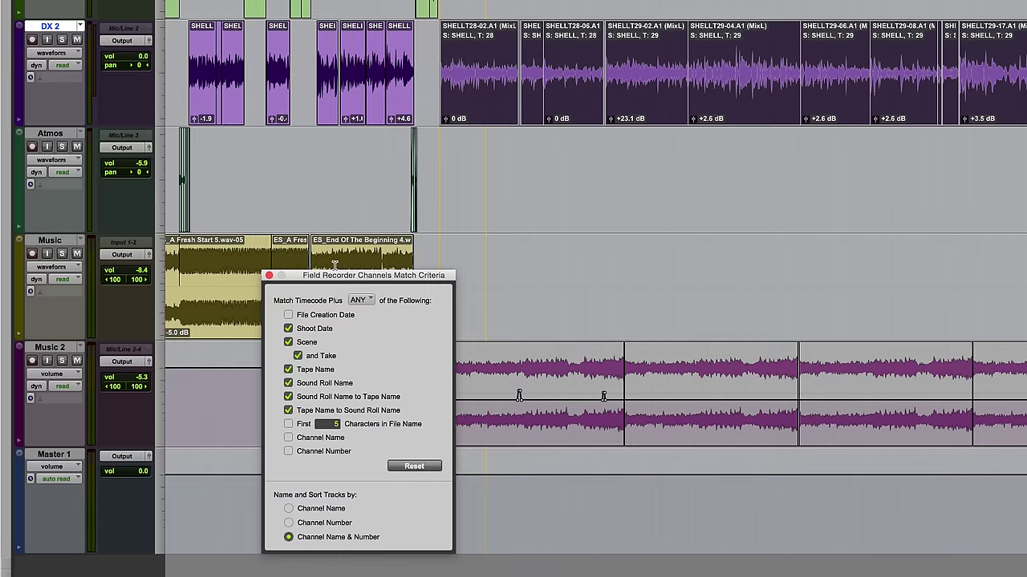
drag(363, 281, 631, 210)
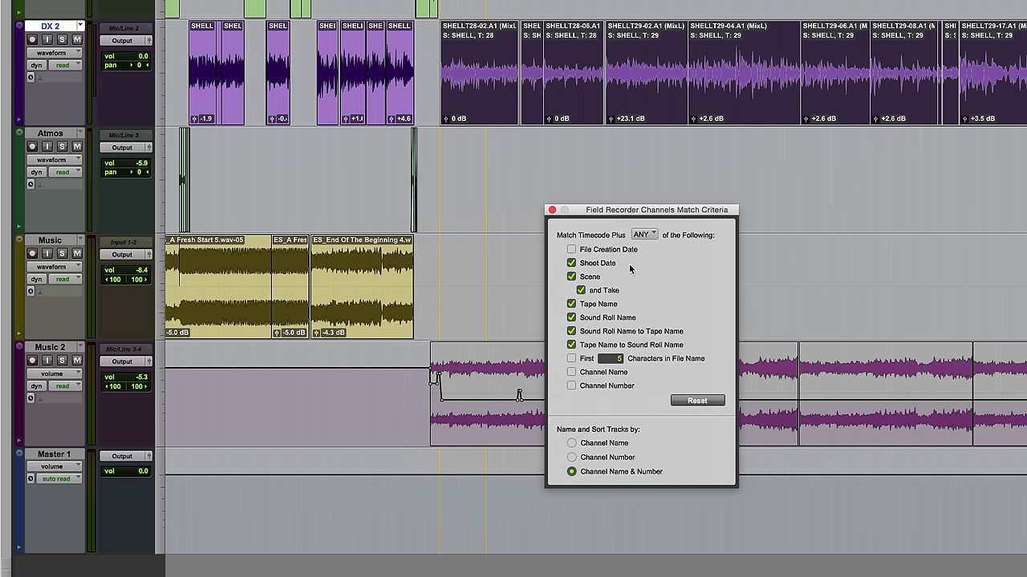
Leave the match criteria set to ANY of the chosen fields.
click(643, 235)
click(664, 239)
drag(640, 216, 945, 289)
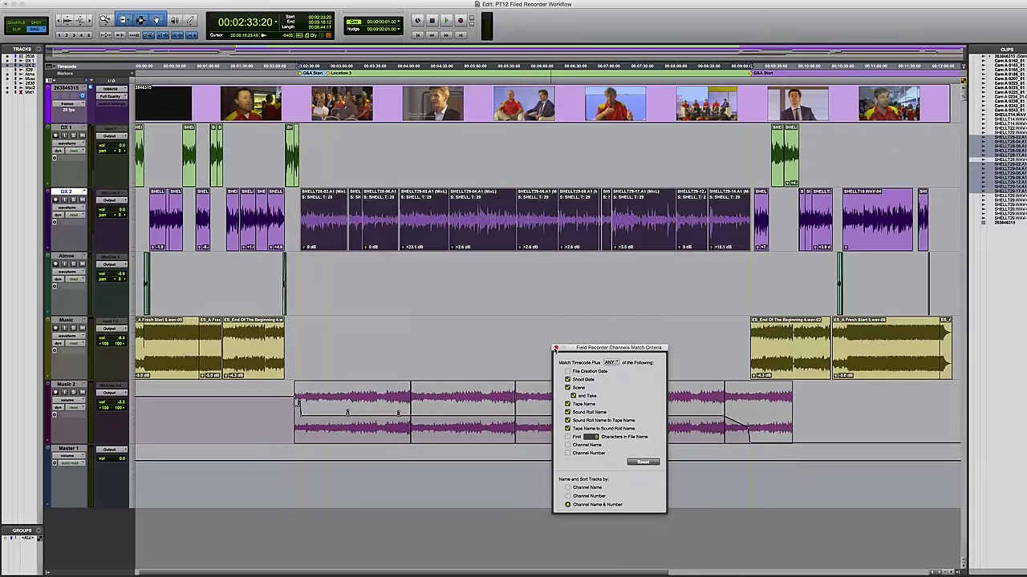
Expand DX 2's field recorder channels to new tracks By Match Criteria, adding boom and Ch1–Ch4 tracks.
click(555, 349)
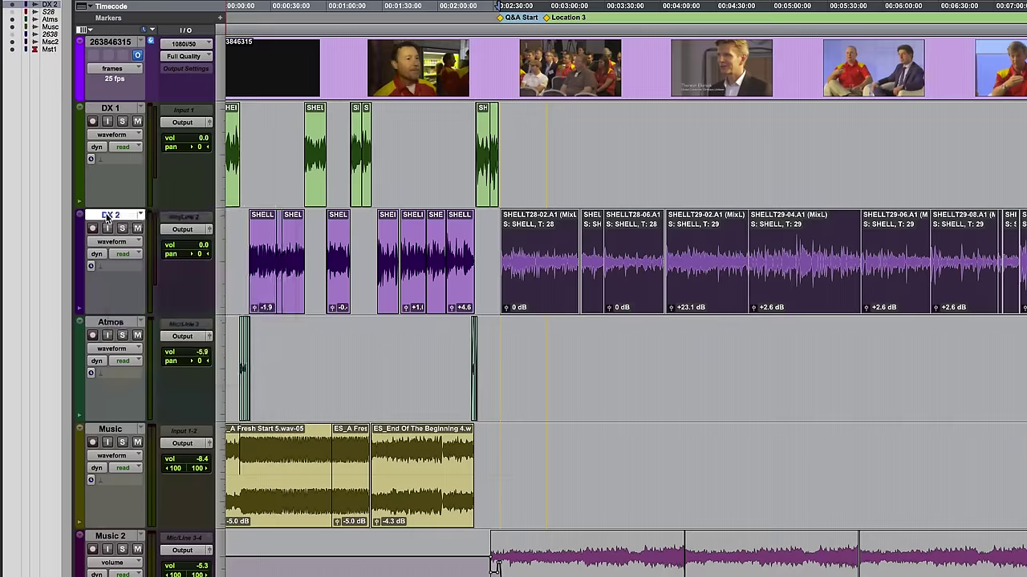
right_click(106, 217)
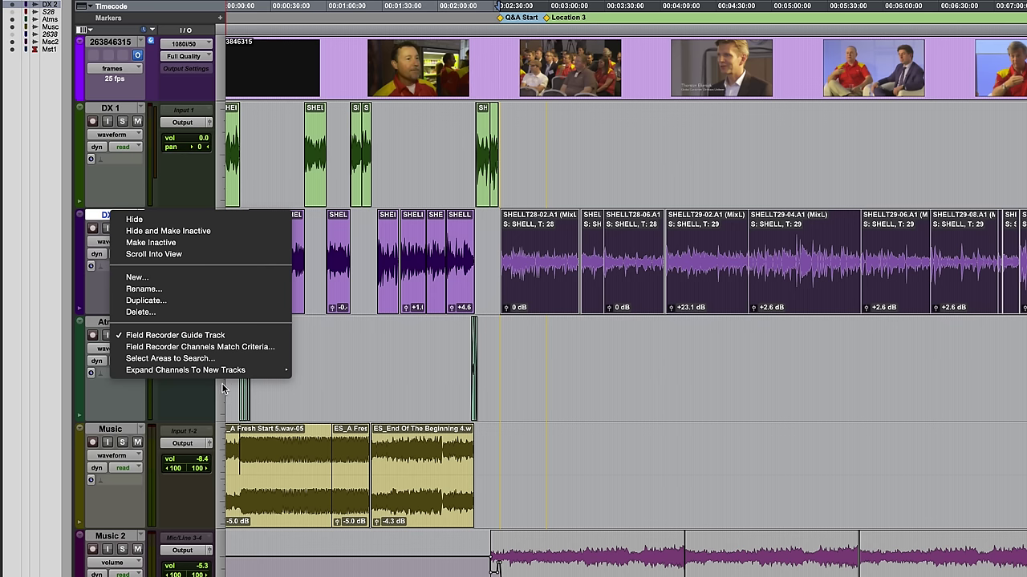
mouse_move(169, 373)
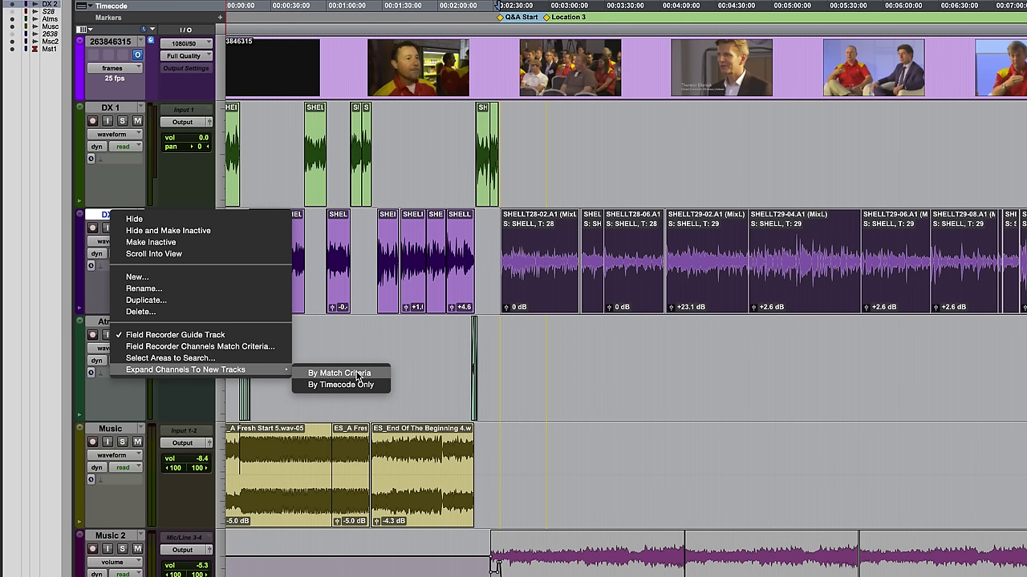
click(357, 374)
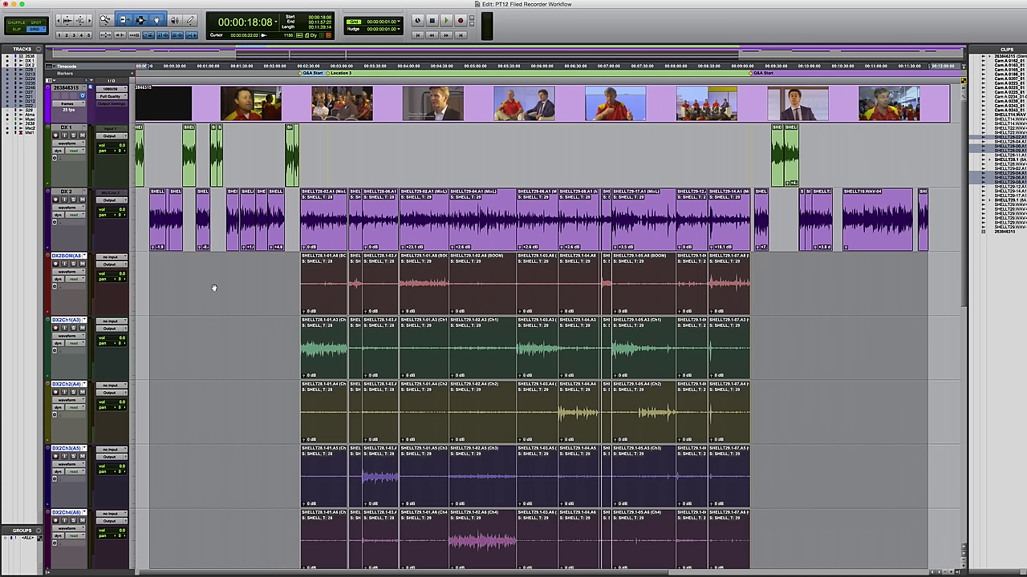
Deselect the new clips and shrink the track heights so all expanded tracks fit.
click(277, 272)
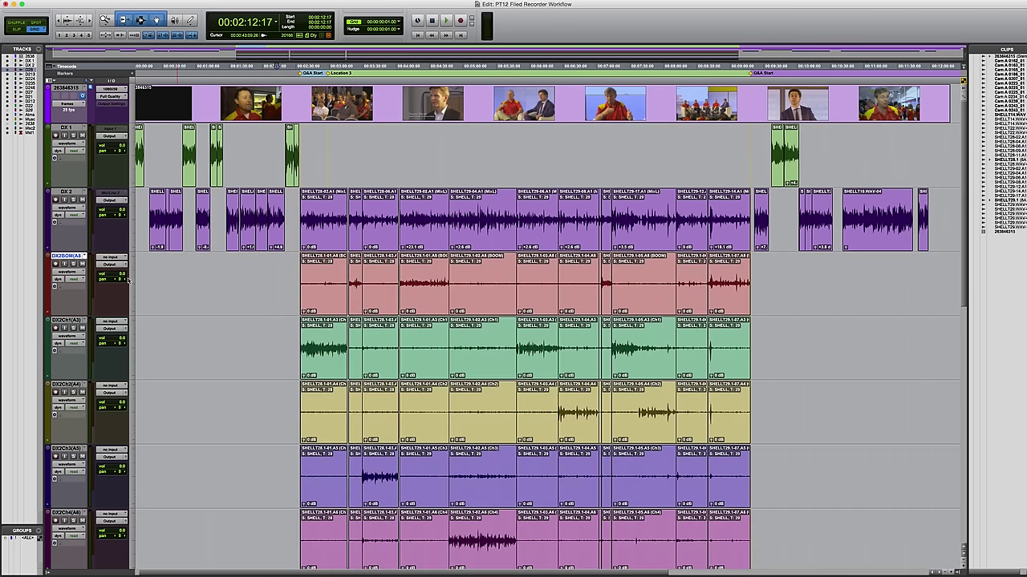
click(128, 279)
click(151, 280)
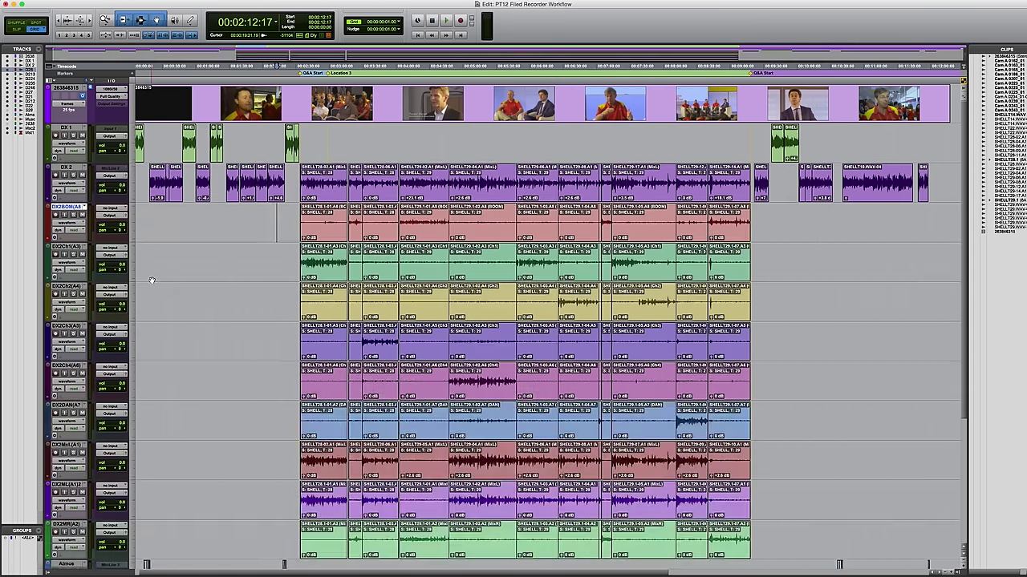
Show the Video window at half size and move it to the lower left.
key(super+9)
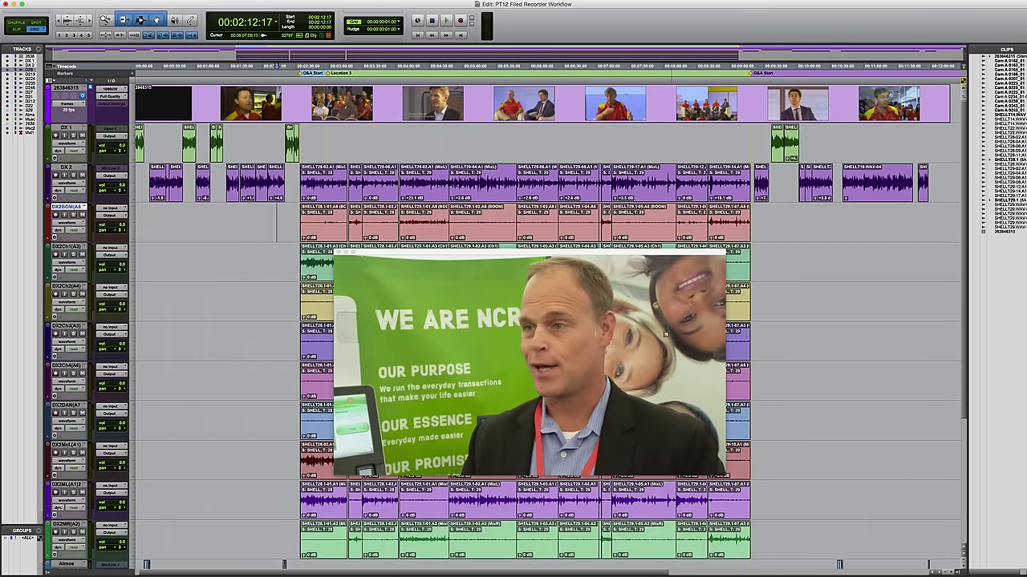
right_click(458, 329)
click(477, 334)
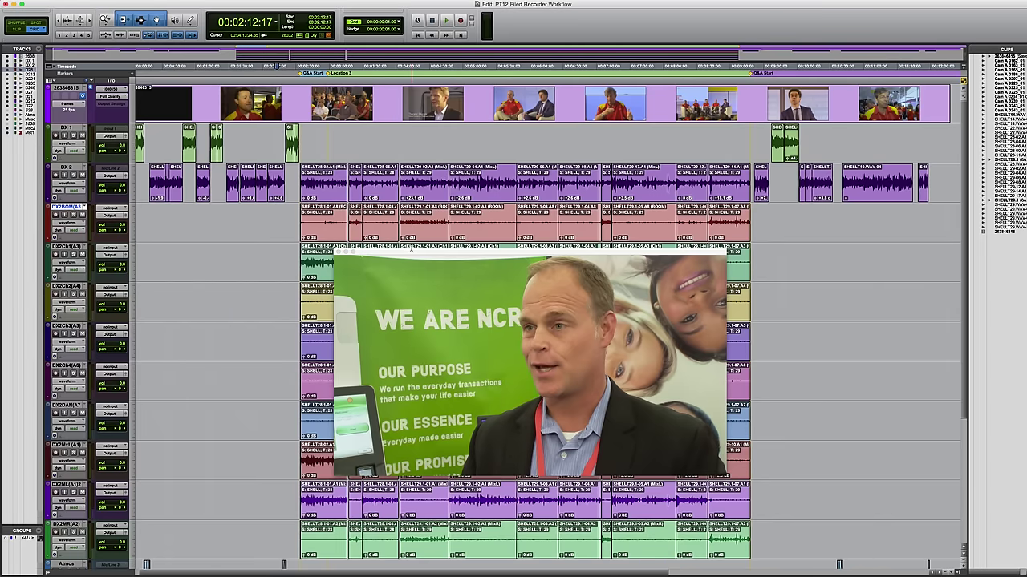
right_click(401, 277)
click(421, 287)
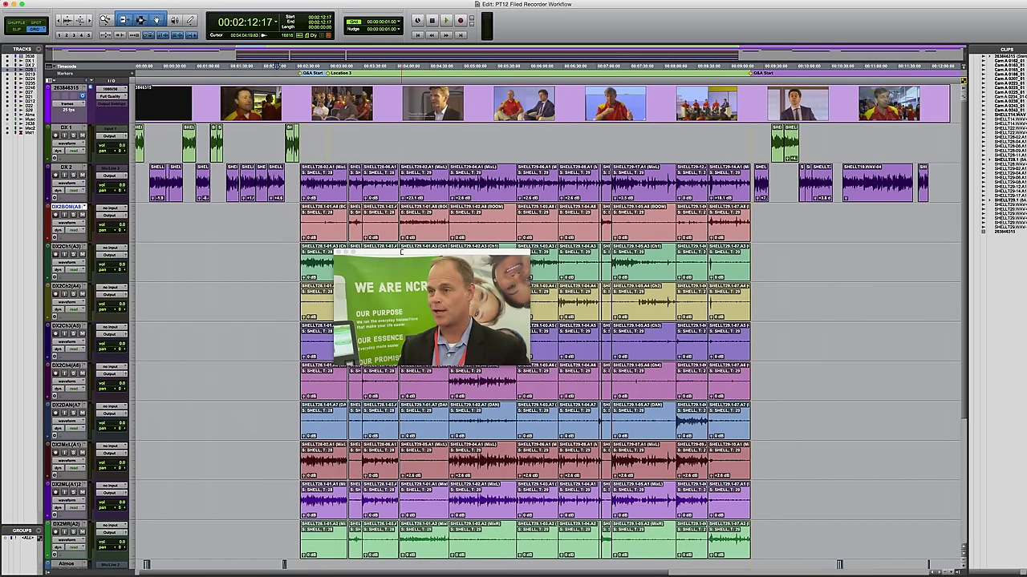
drag(401, 252, 155, 273)
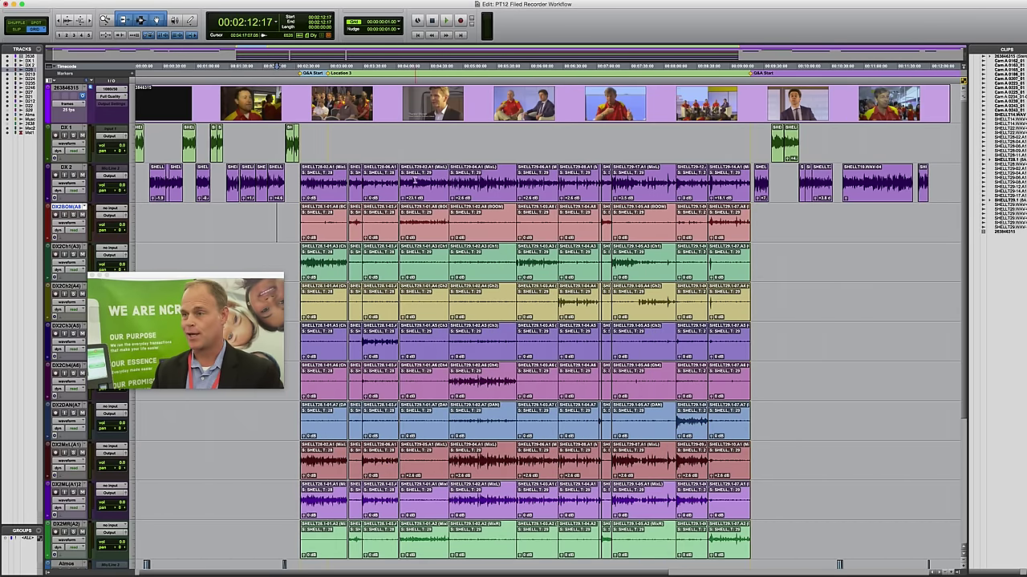
Solo the DX 2 guide track and play its SHELLT29-02.A1 clip.
click(416, 181)
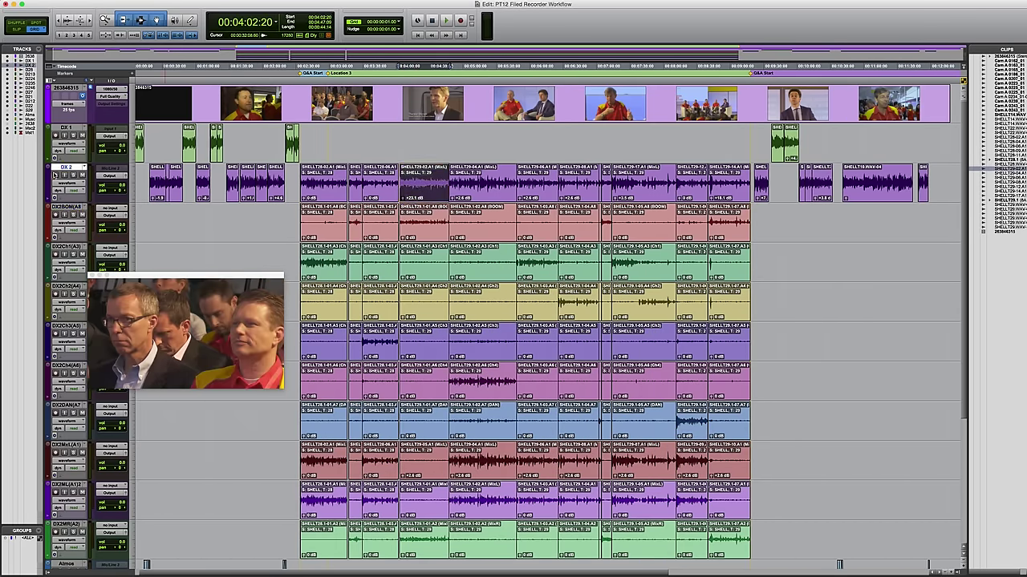
click(74, 174)
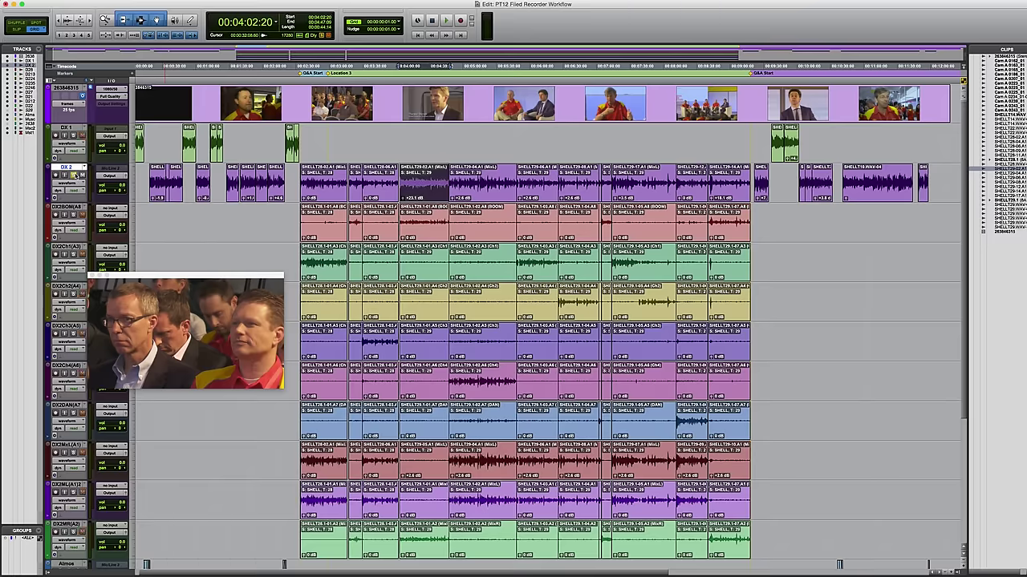
key(space)
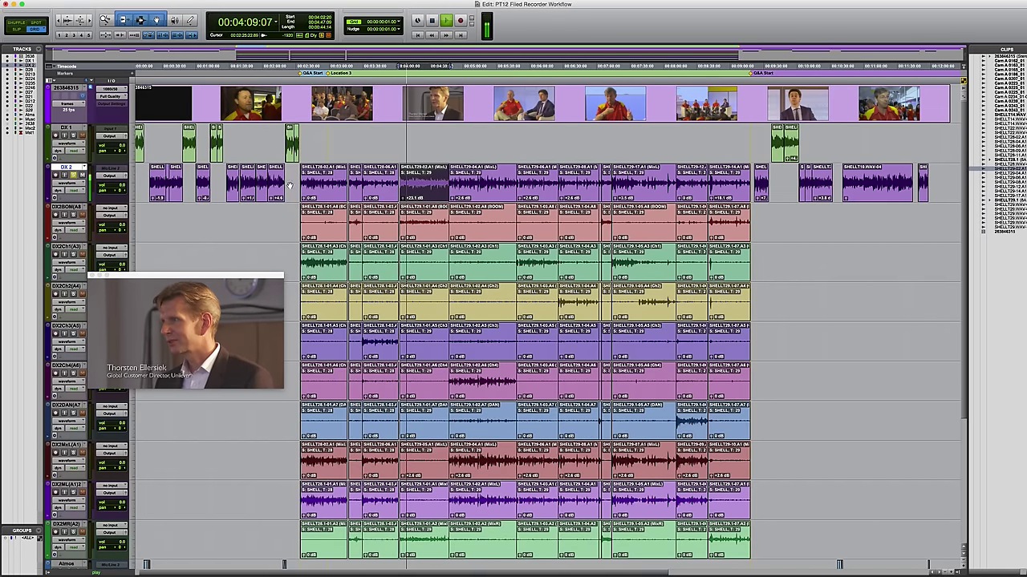
key(space)
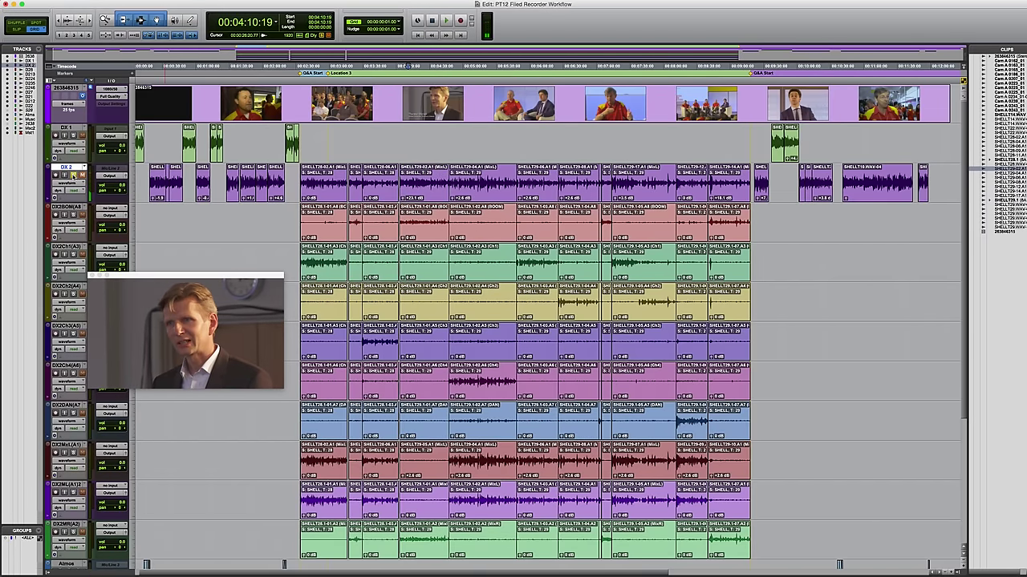
Solo the DX2BOM boom track and play its matching clip to check sync.
key(semicolon)
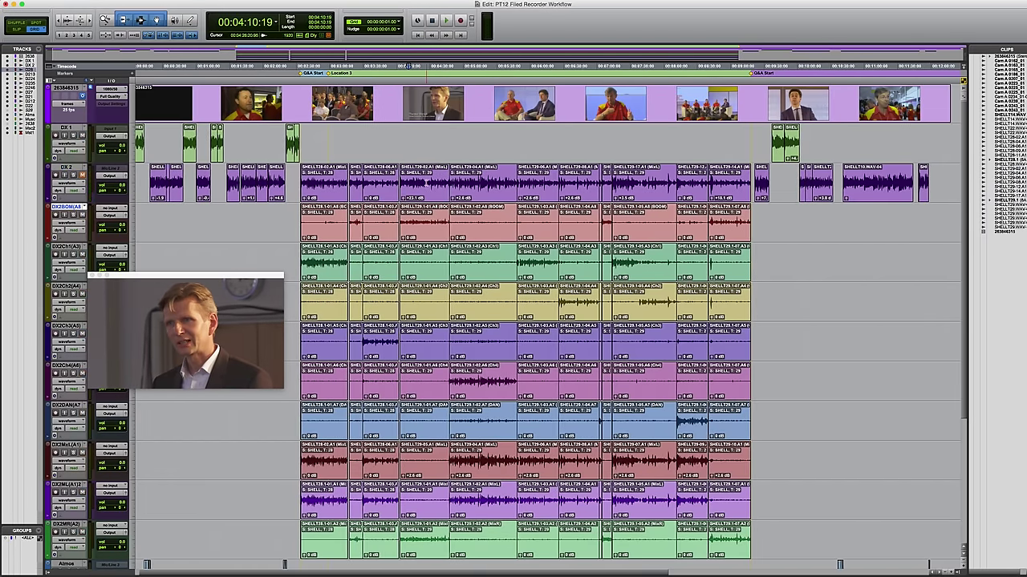
click(418, 232)
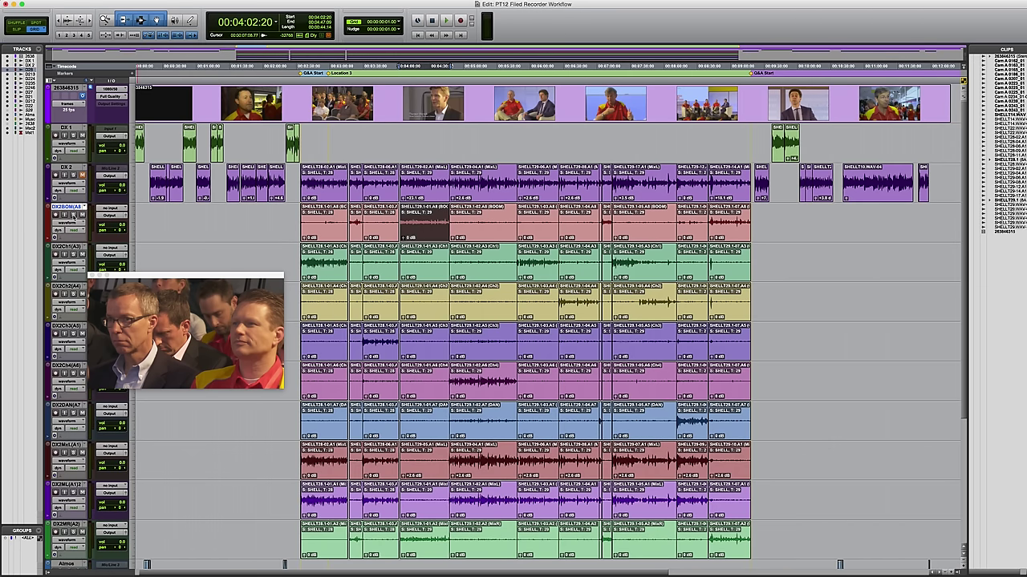
click(73, 215)
key(space)
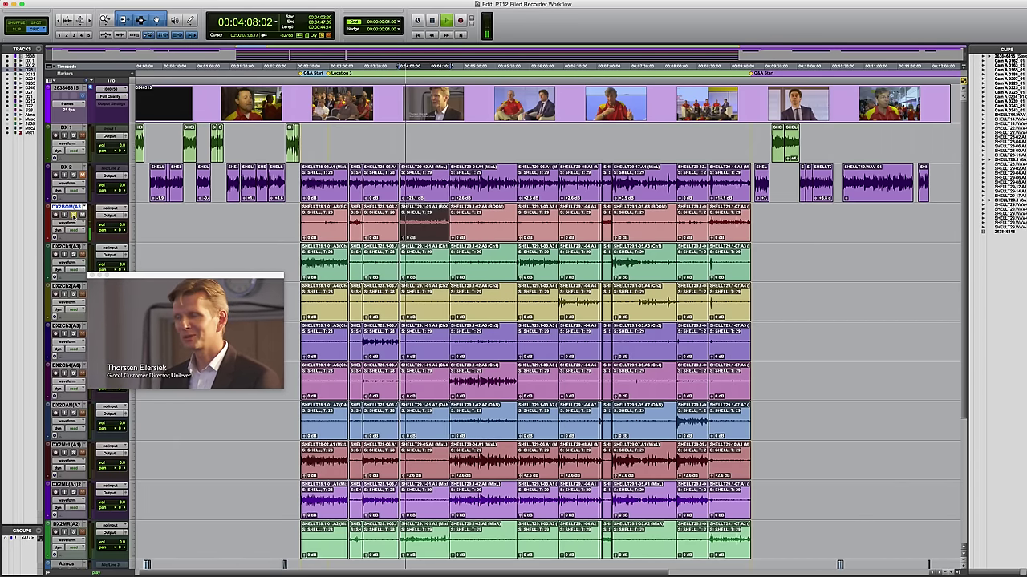
click(104, 527)
key(space)
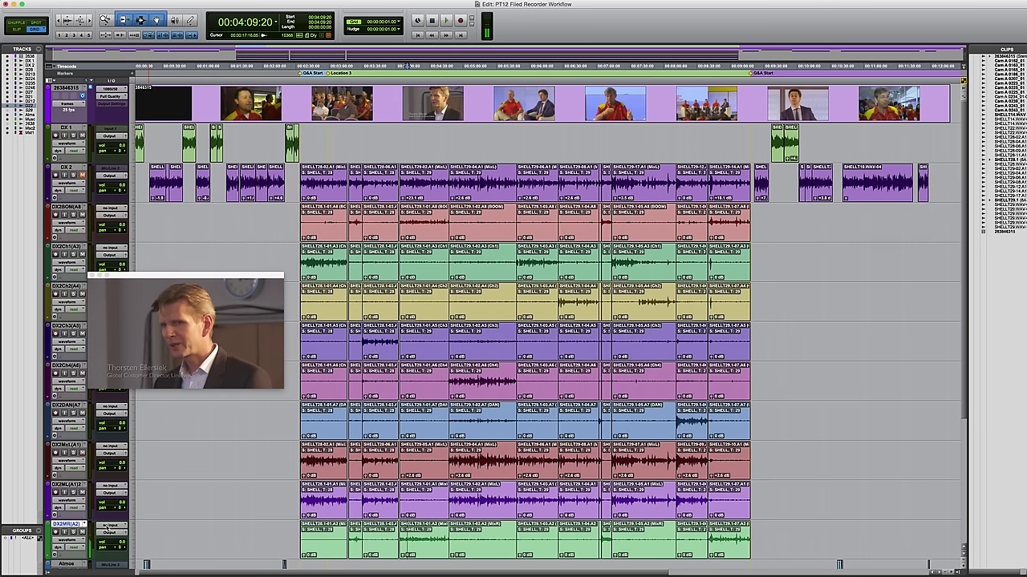
Play later in the DX2Ch4(A6) clip with that track soloed, stopping at 00:05:08:12.
click(454, 375)
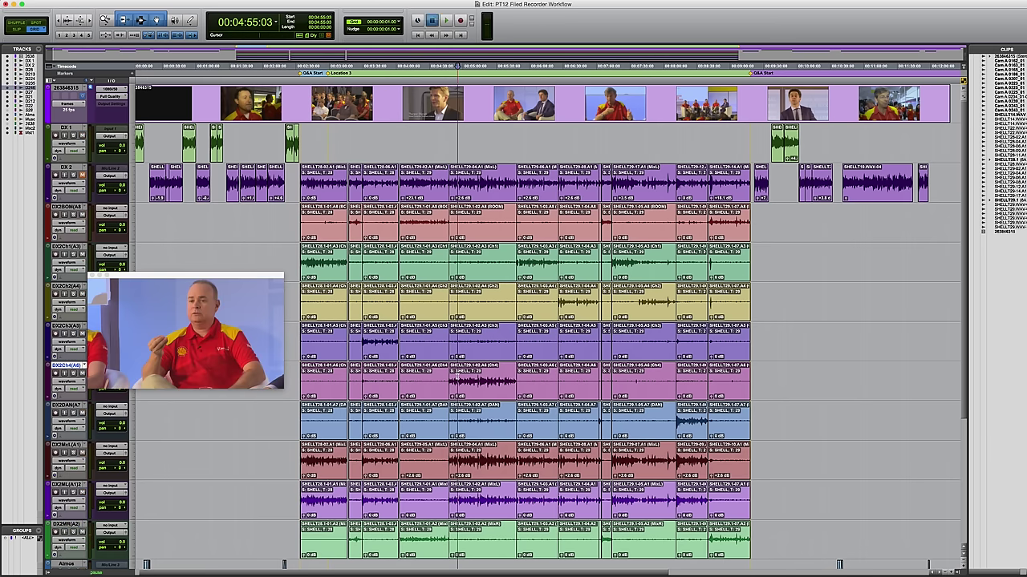
key(space)
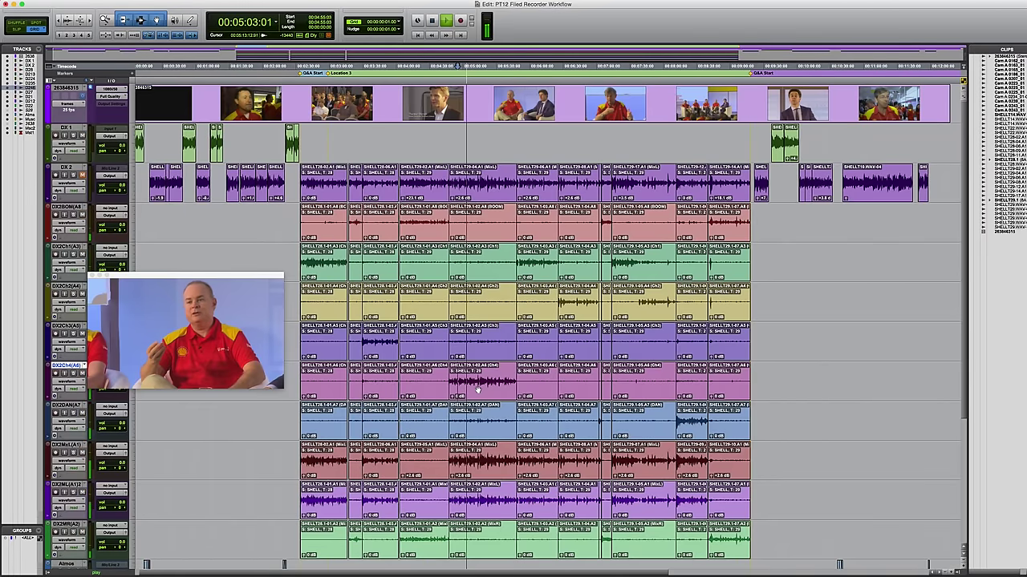
click(74, 374)
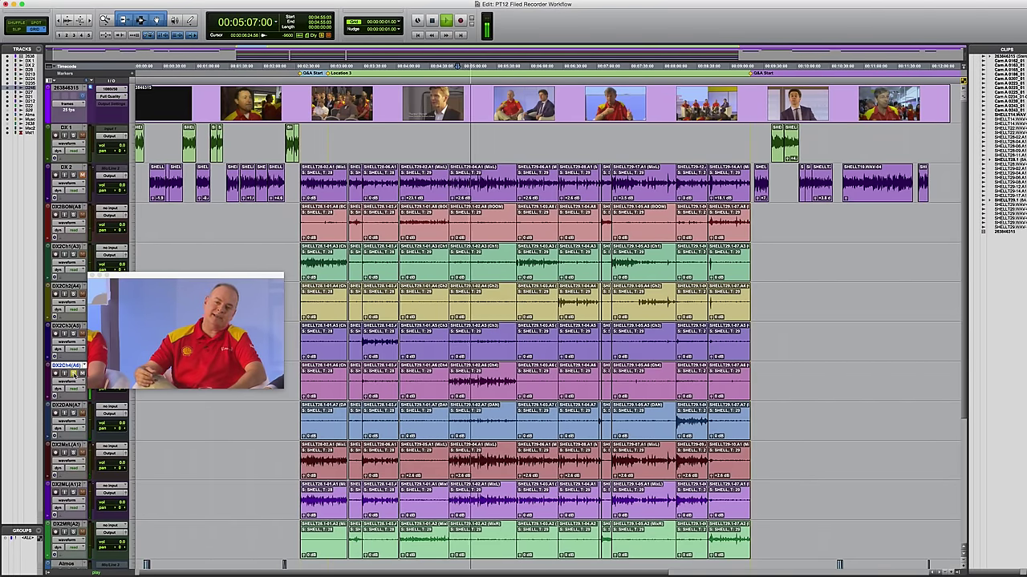
key(space)
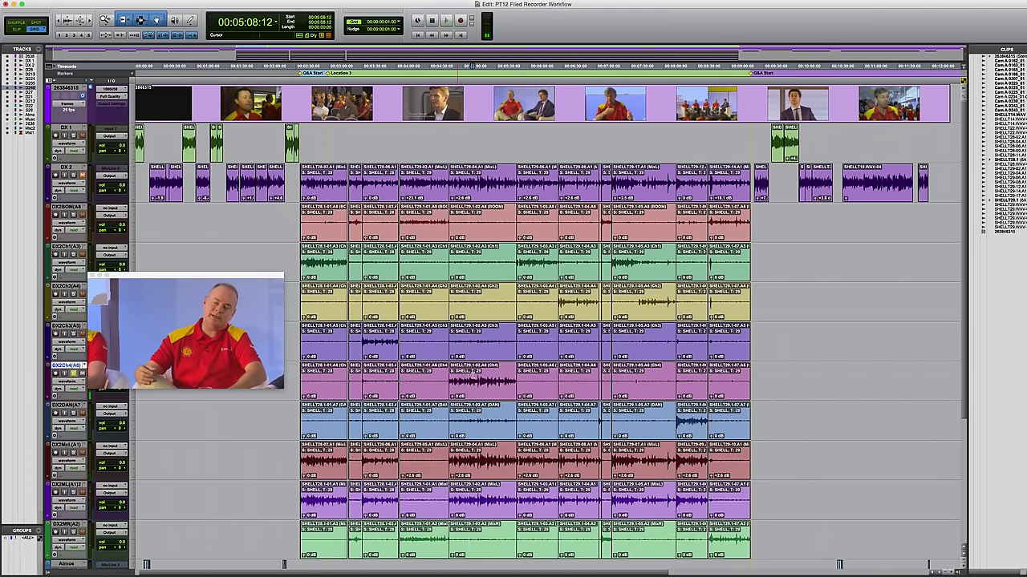